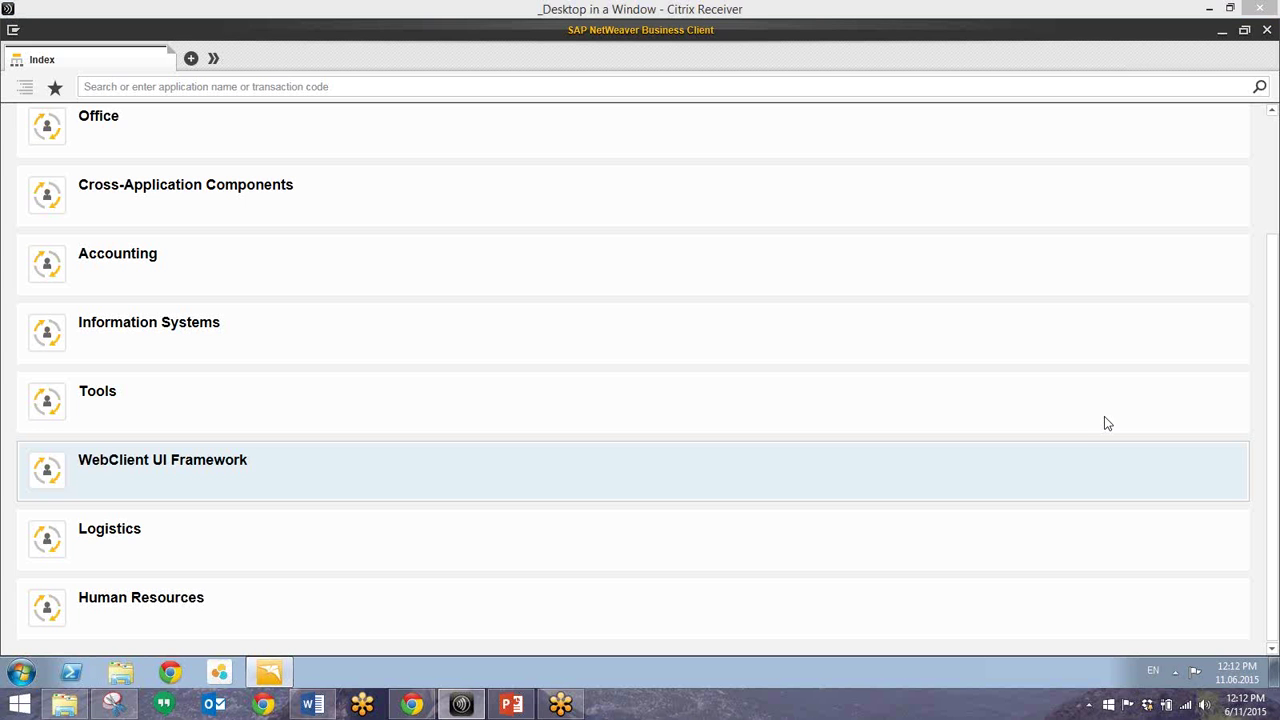
Step: Open general order creation from Logistics, under Plant Maintenance, Maintenance Processing, Order
click(55, 542)
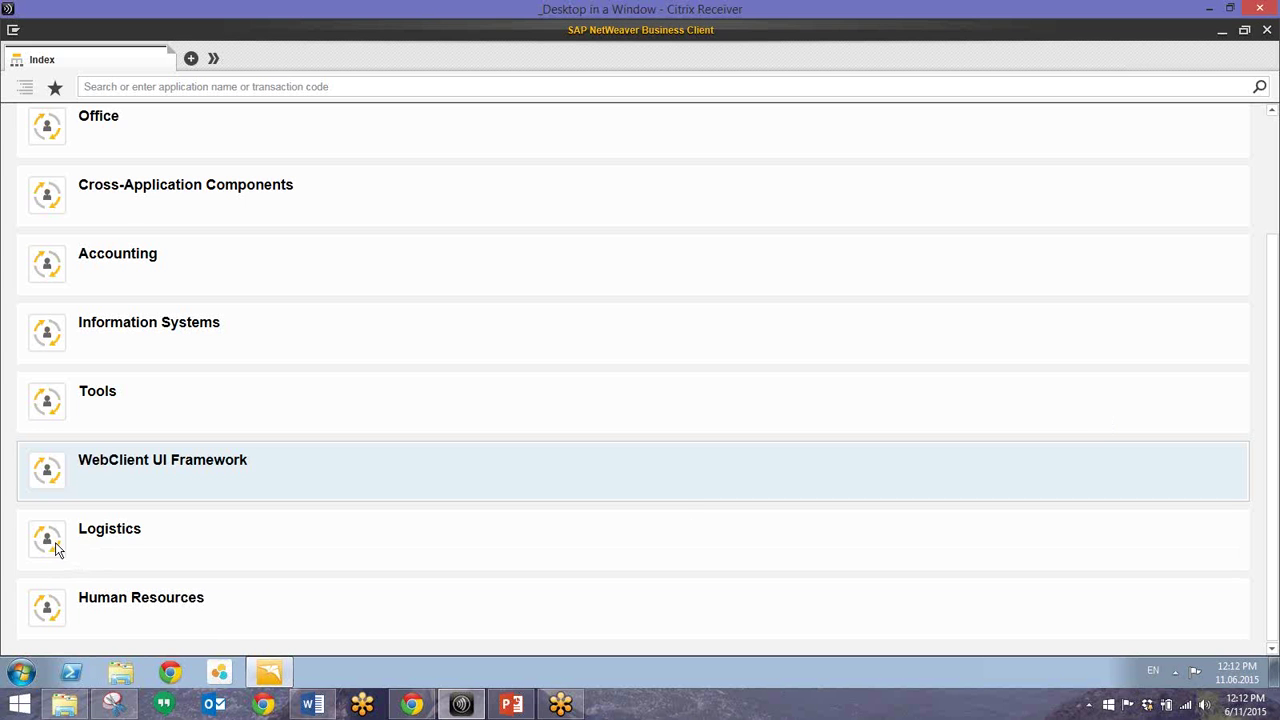
scroll(133, 500, down, 3)
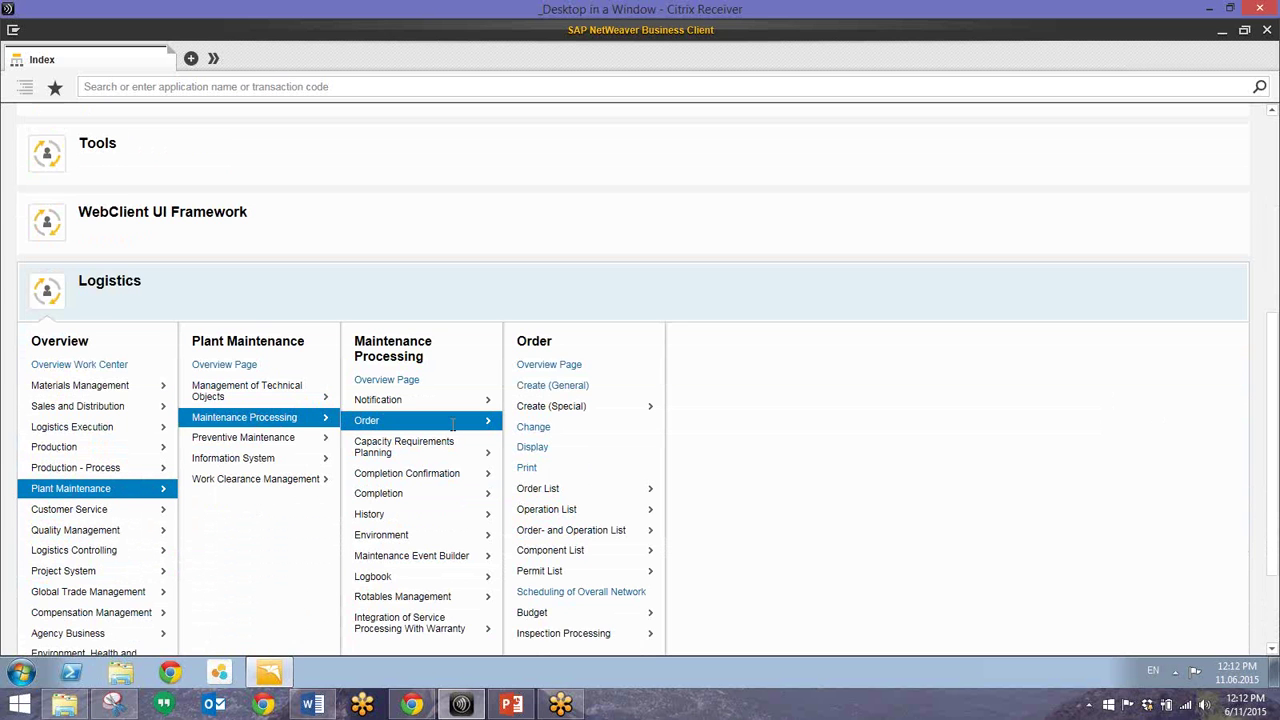
click(552, 386)
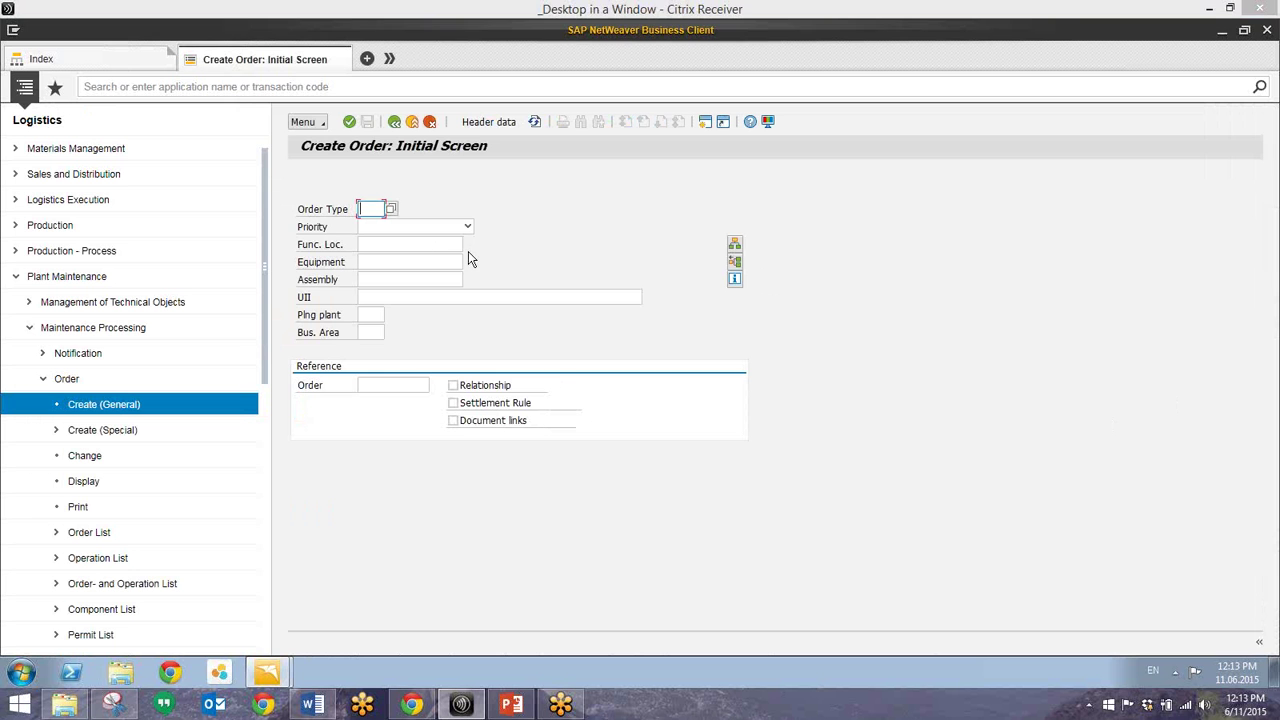
Step: Set the new order's type to pm01, priority to Medium, planning plant to 3000 and business area to 1000
click(390, 212)
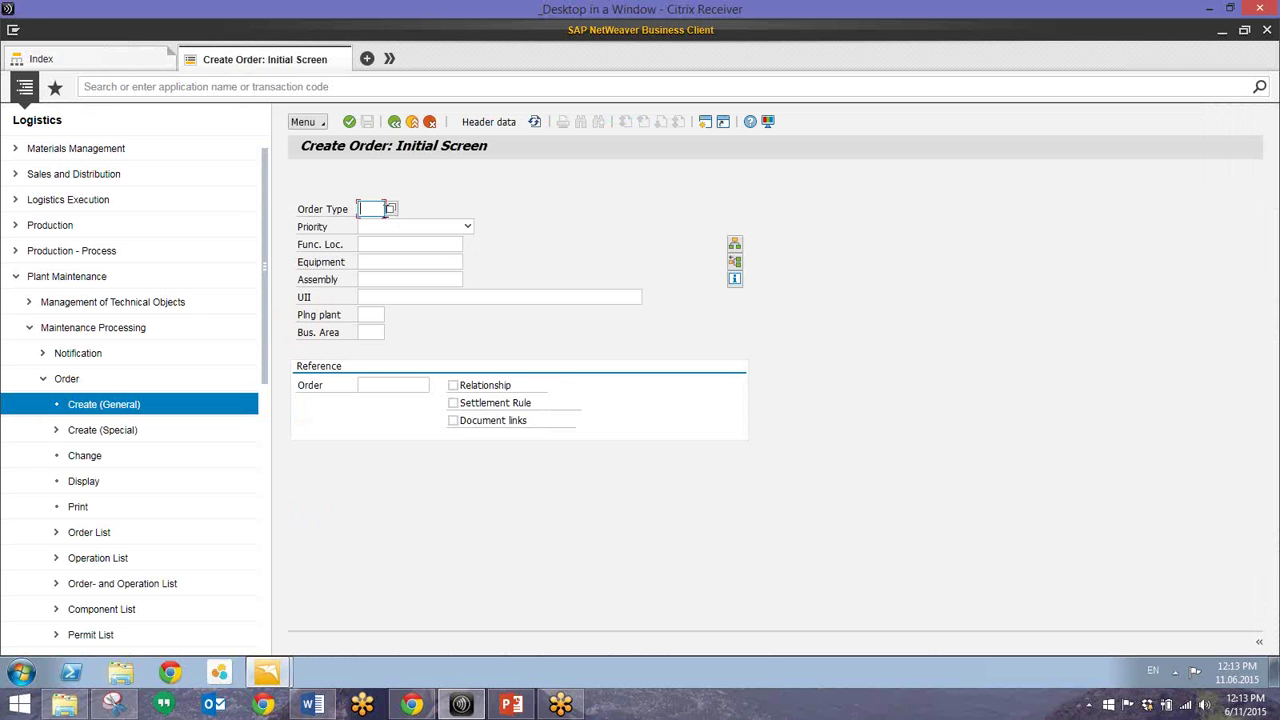
text(pm01)
click(468, 229)
click(395, 265)
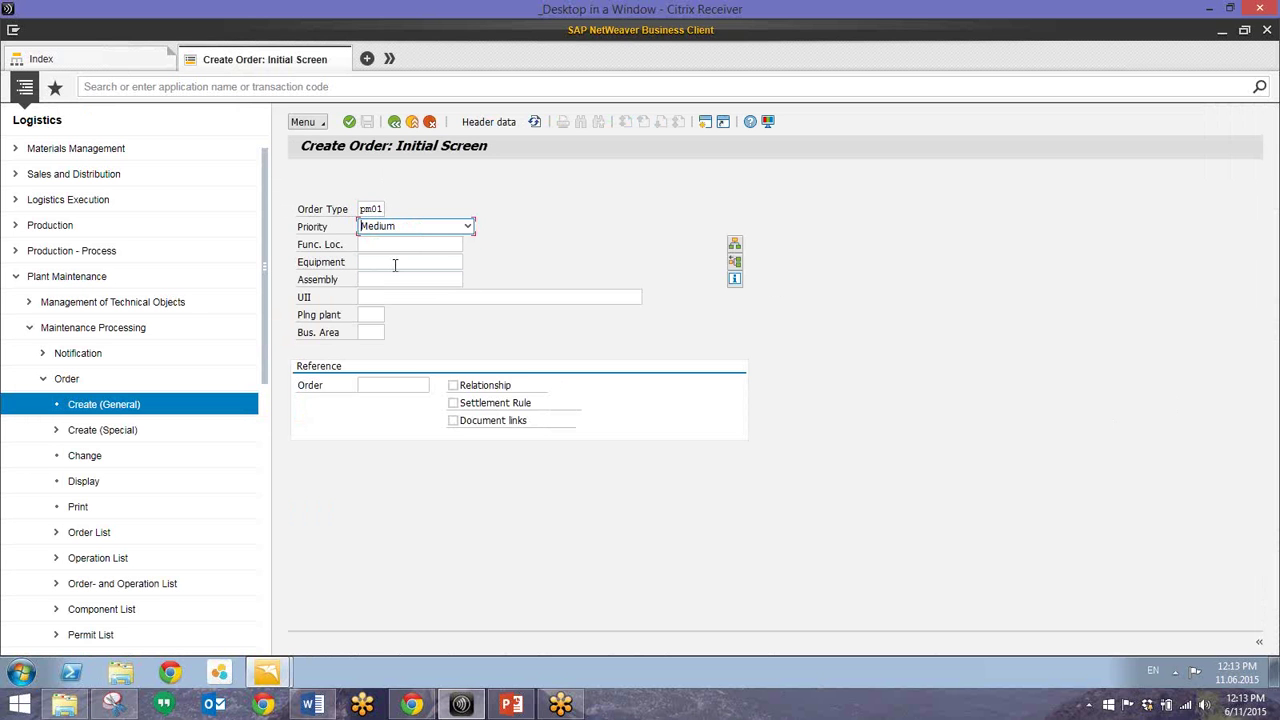
click(368, 314)
text(3000)
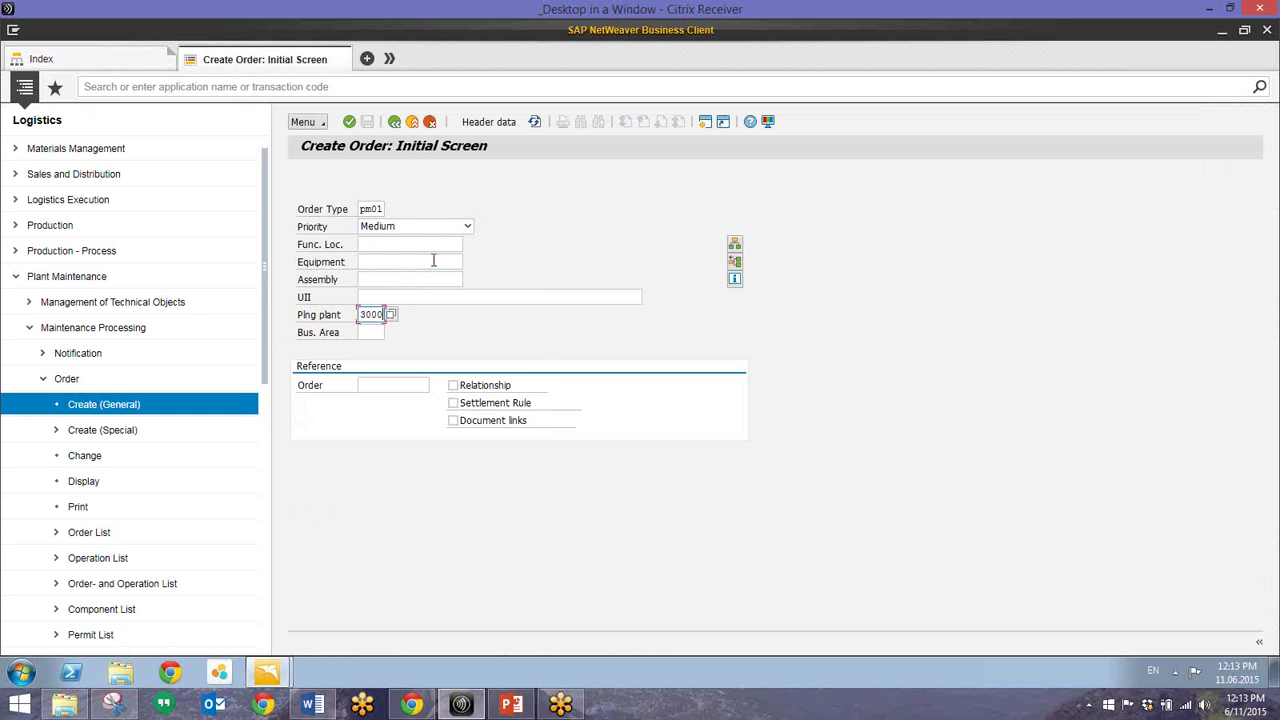
key(Tab)
text(1000)
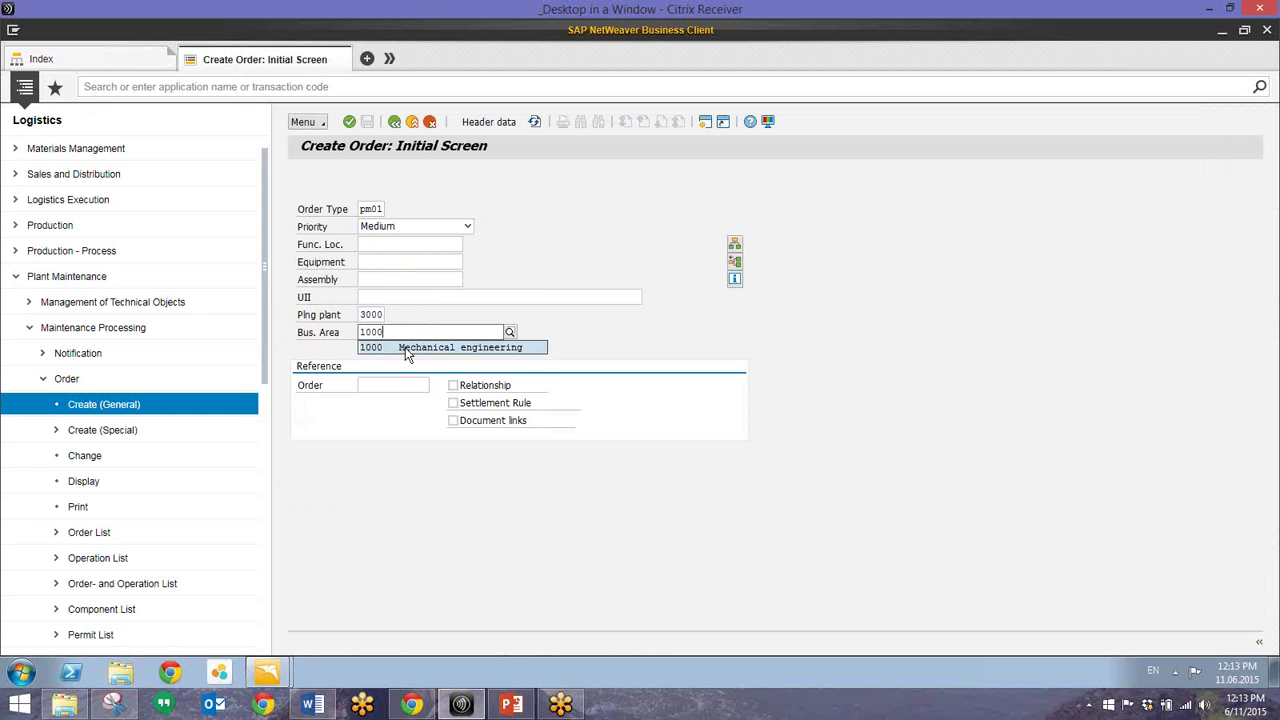
Step: Enter the reference order number and continue to the maintenance order's central header
click(388, 382)
click(385, 382)
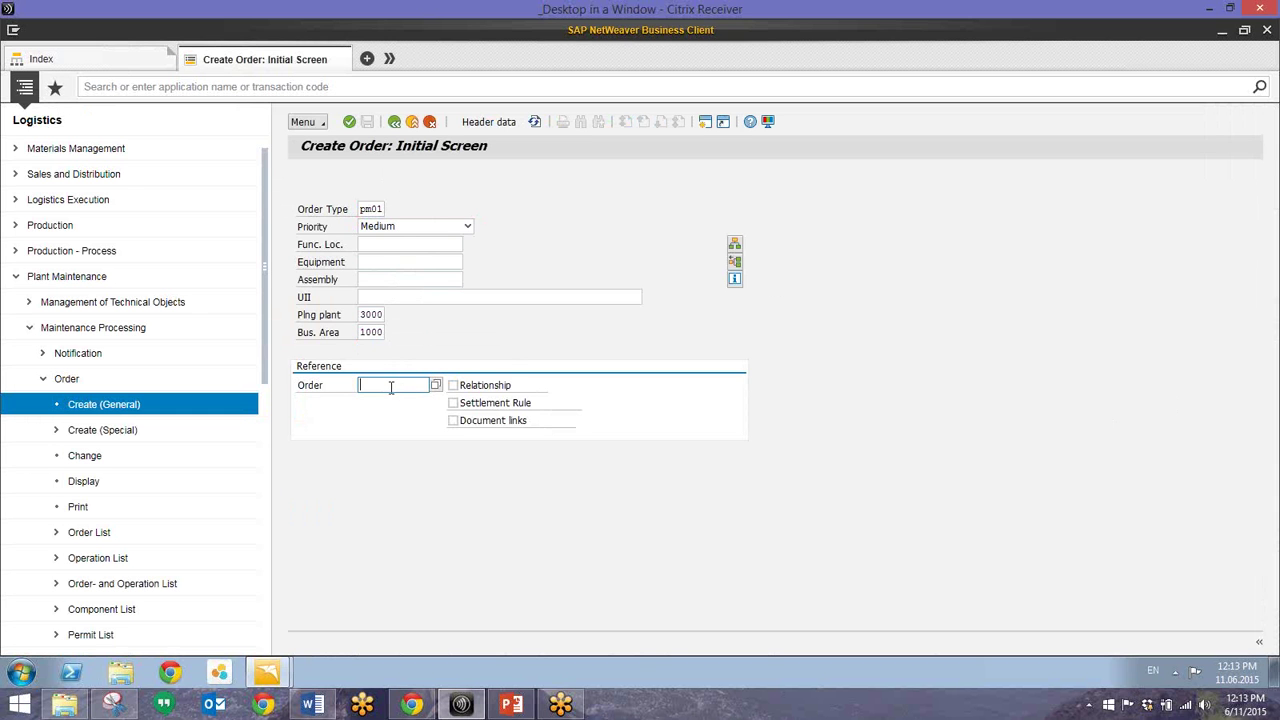
text(816220)
click(348, 123)
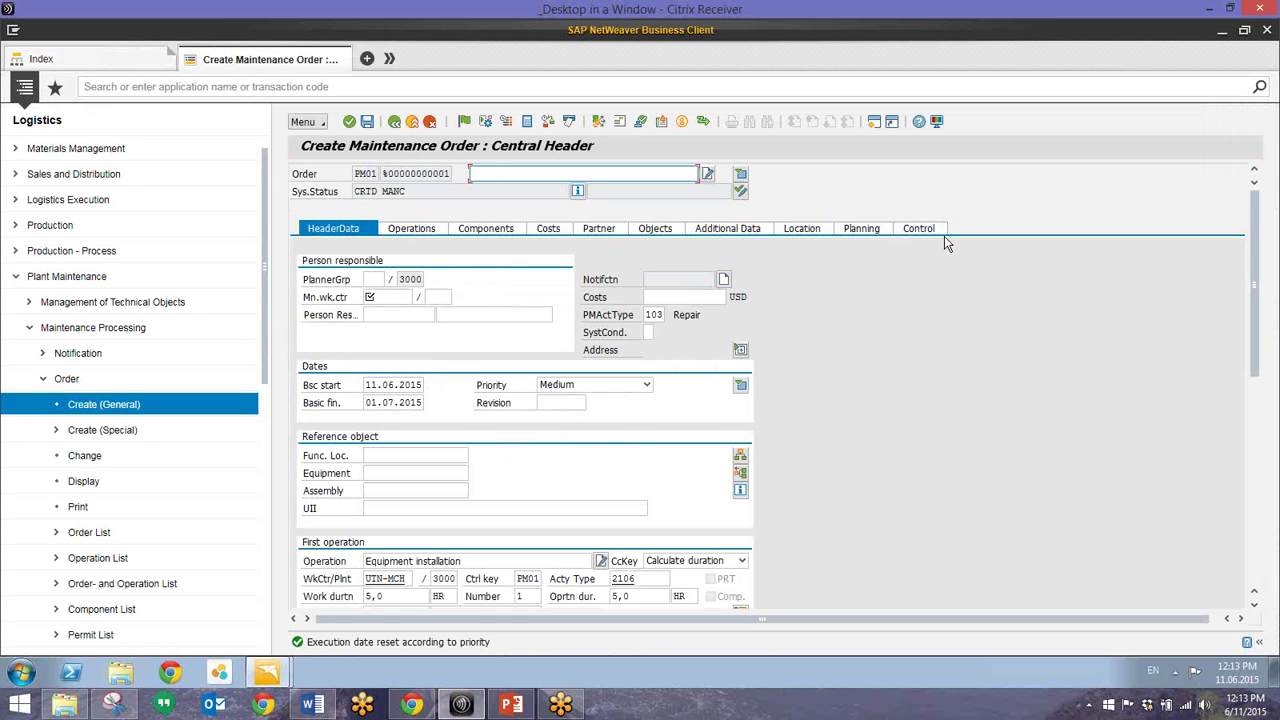
Step: Enter the order description "PM-Ariba Demo" and set the main work center to UTN-MCH in plant 3000
text(PM)
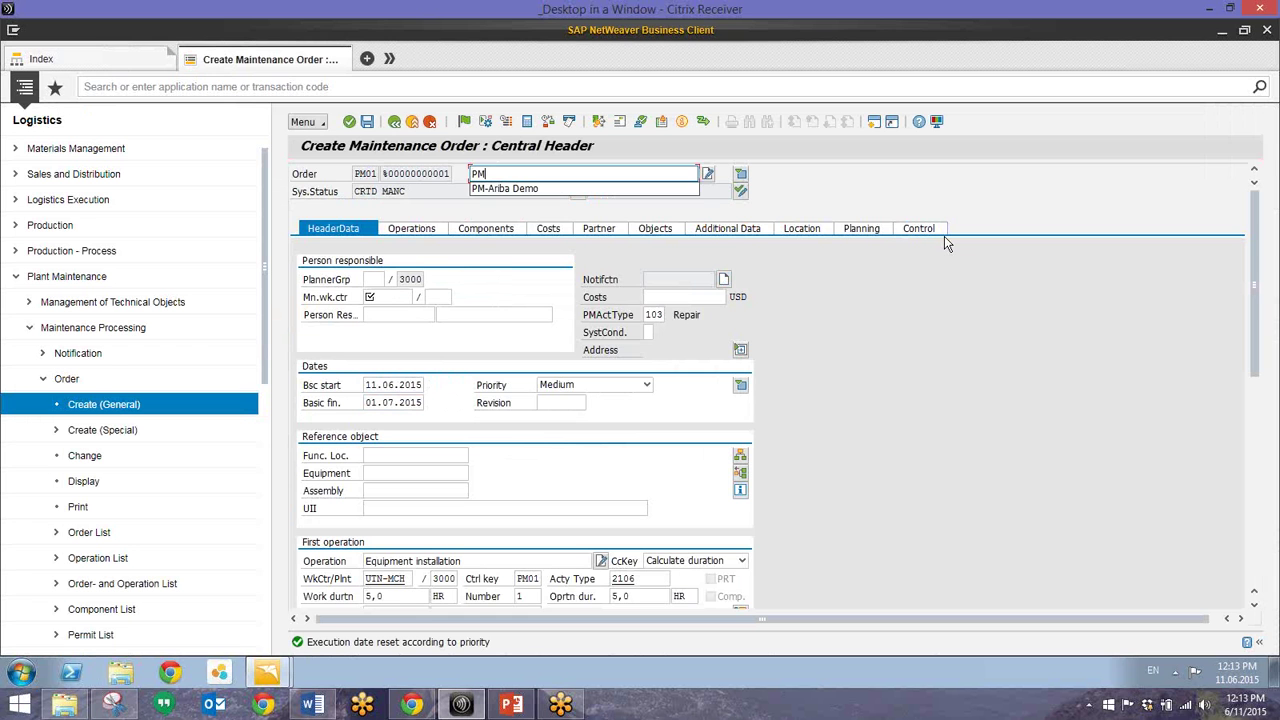
text(-Ariba Demo)
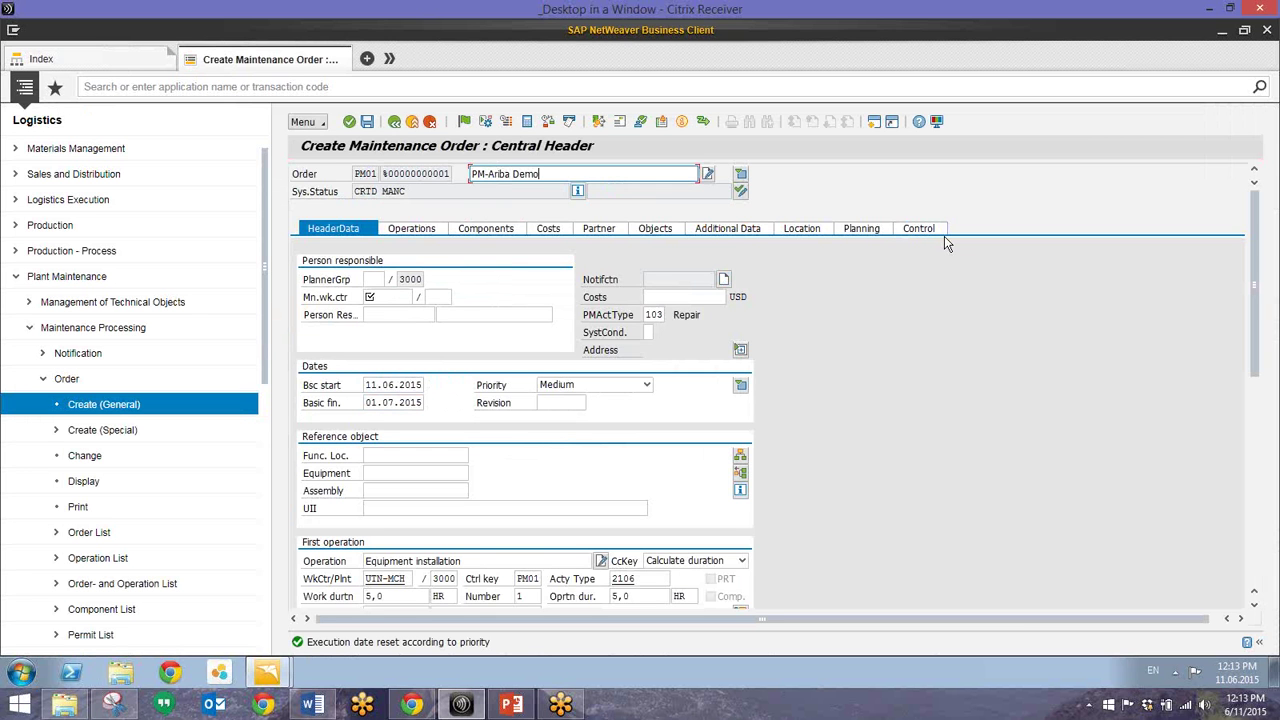
click(400, 297)
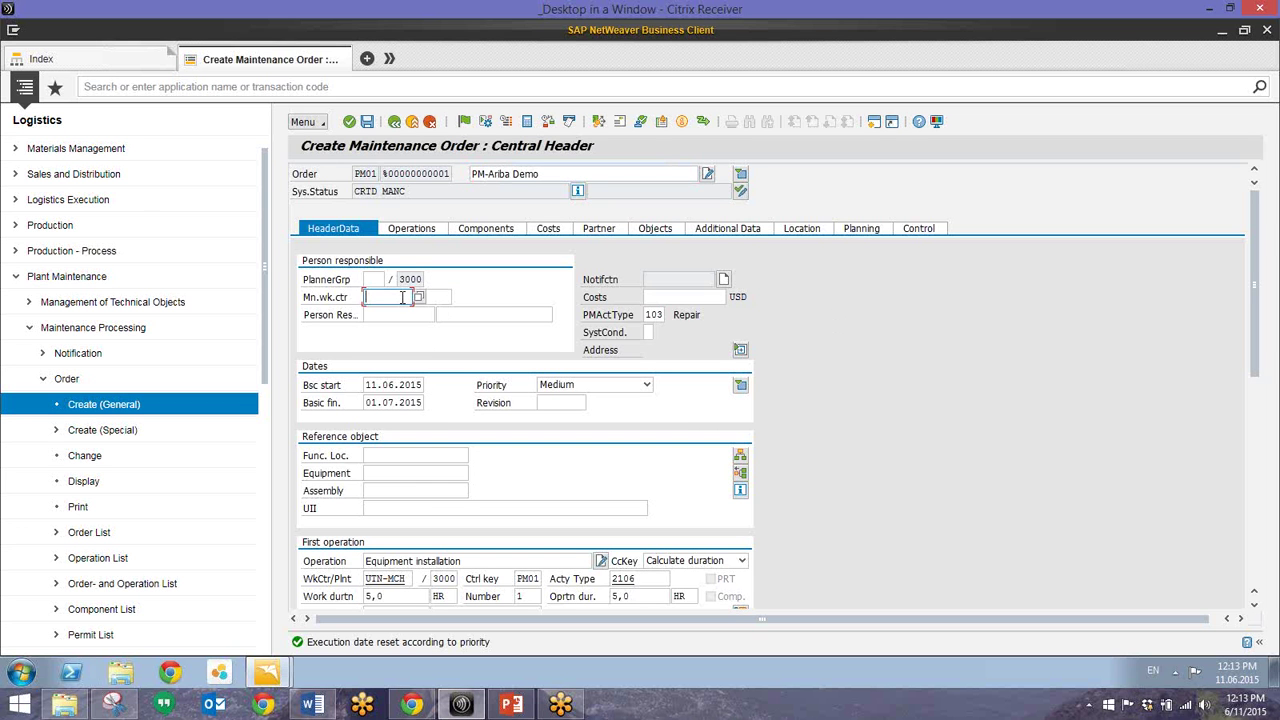
text(UTN-MCH)
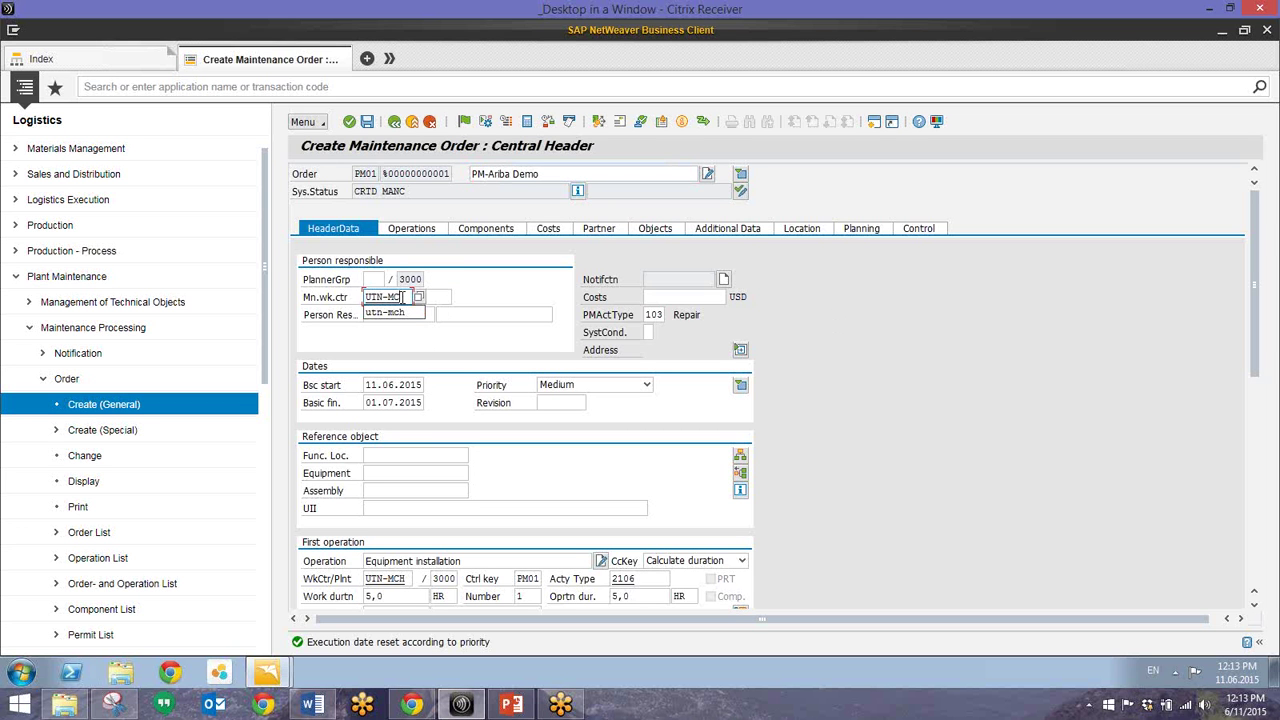
key(Tab)
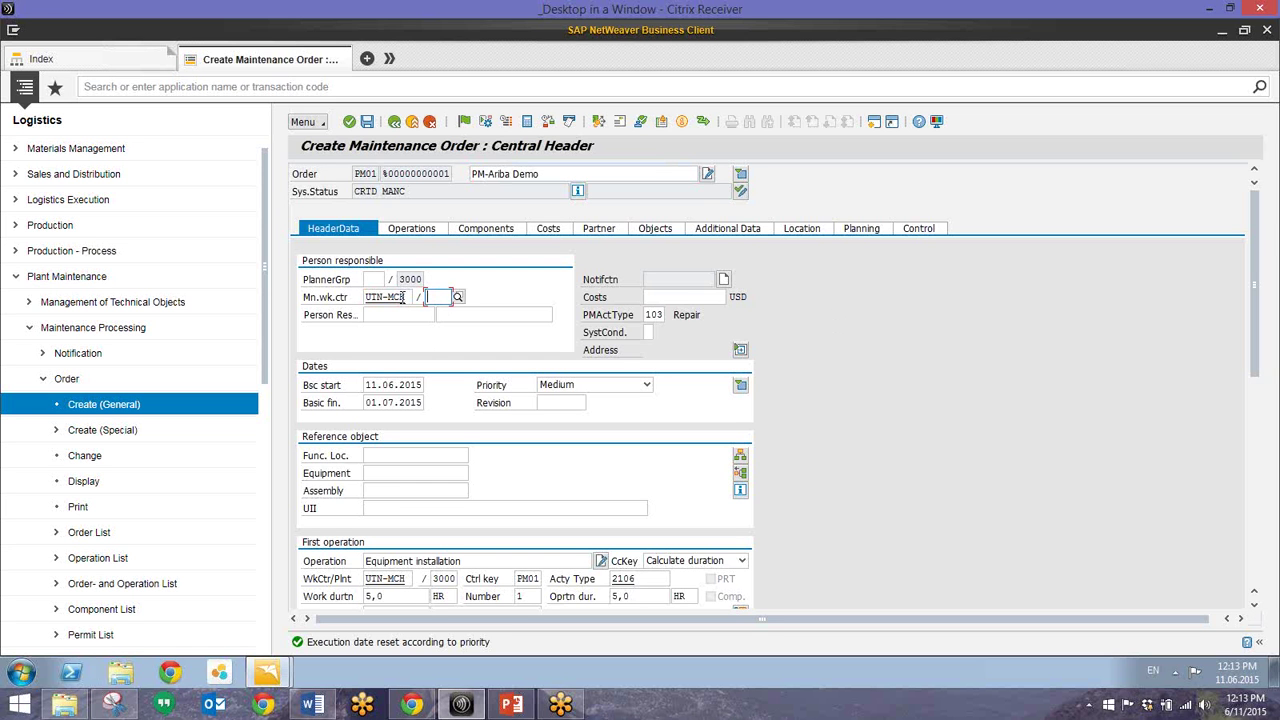
text(3000)
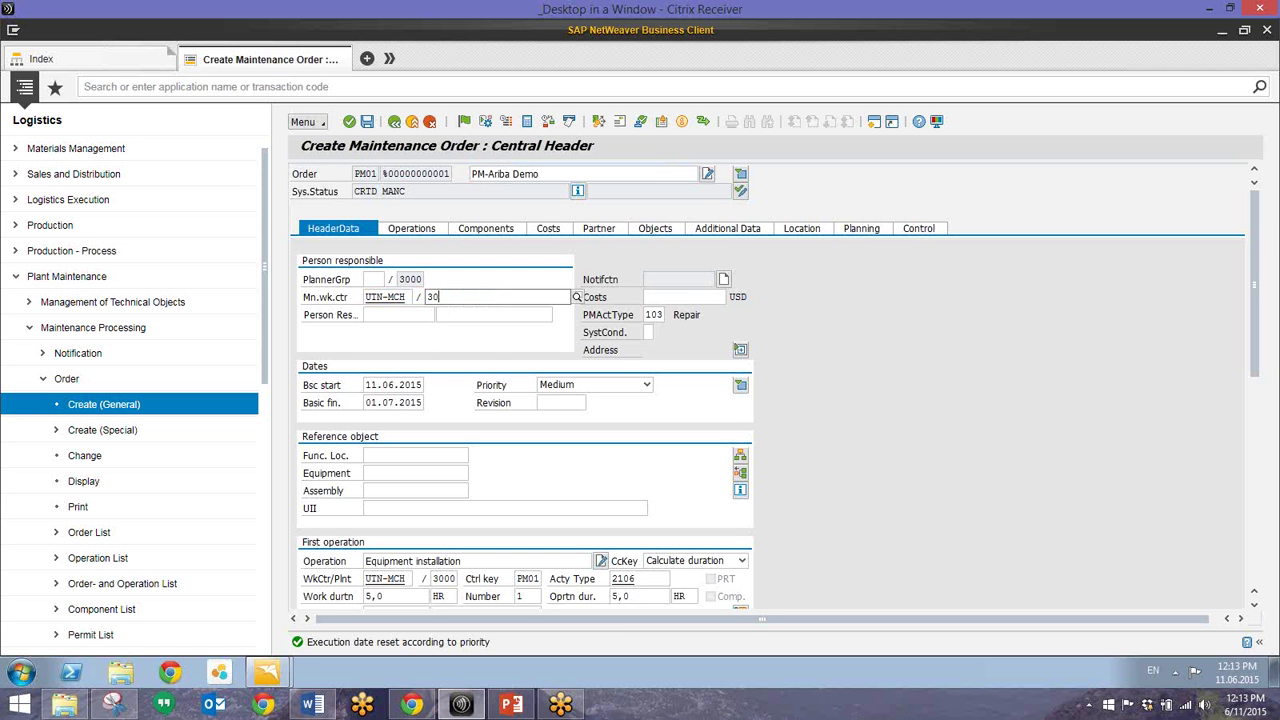
Step: Set the order's basic start date to 18.06.2015 using the calendar
click(398, 386)
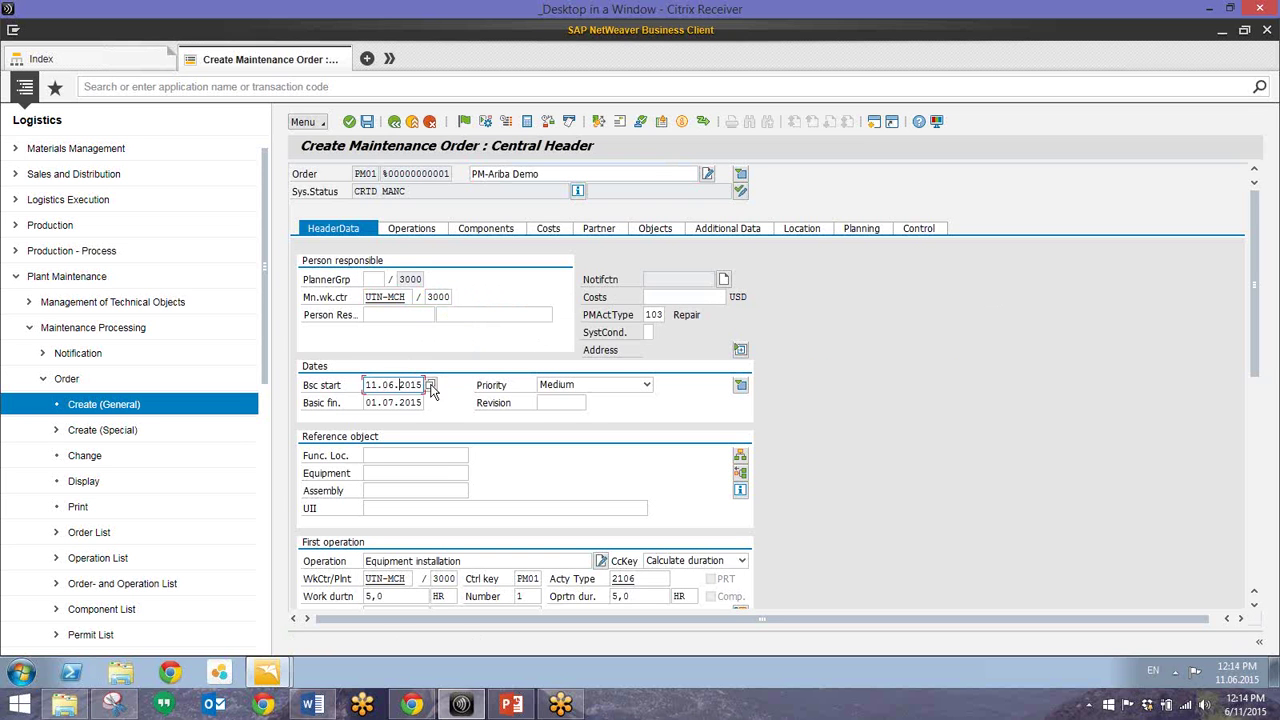
click(430, 386)
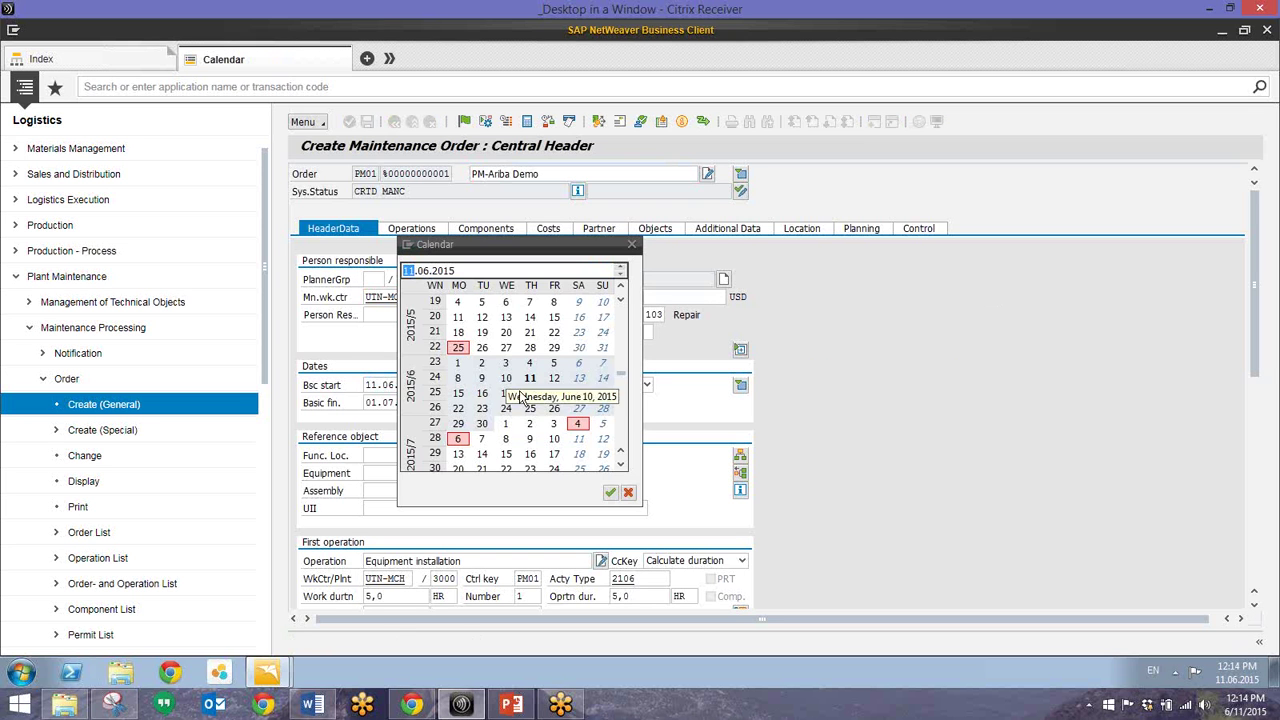
double_click(530, 393)
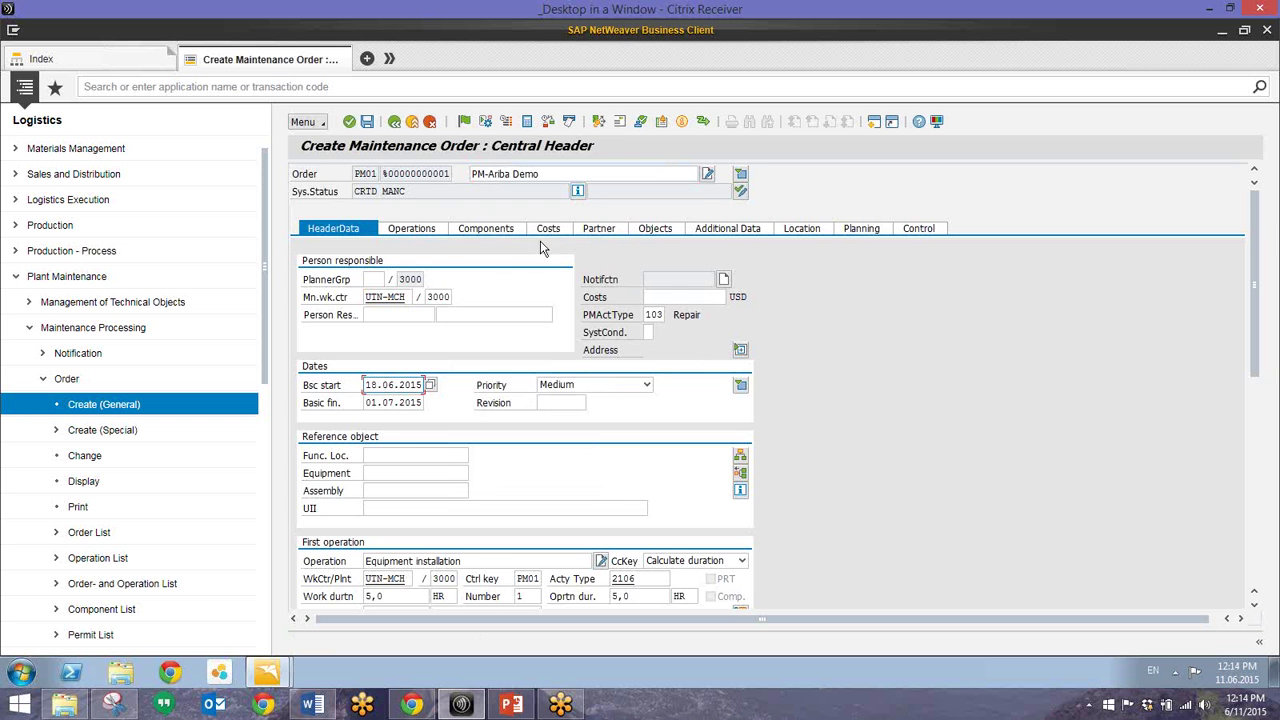
Step: Open the ARIBA catalog from the order's component overview
click(468, 232)
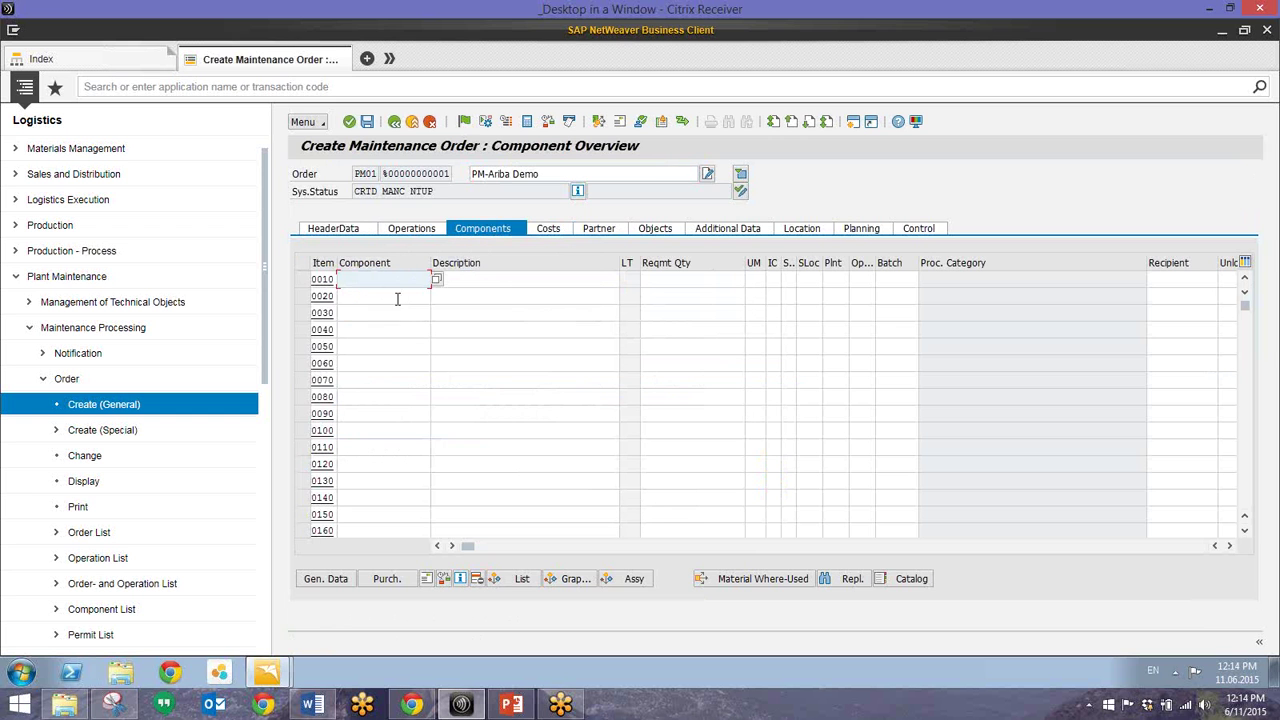
click(911, 580)
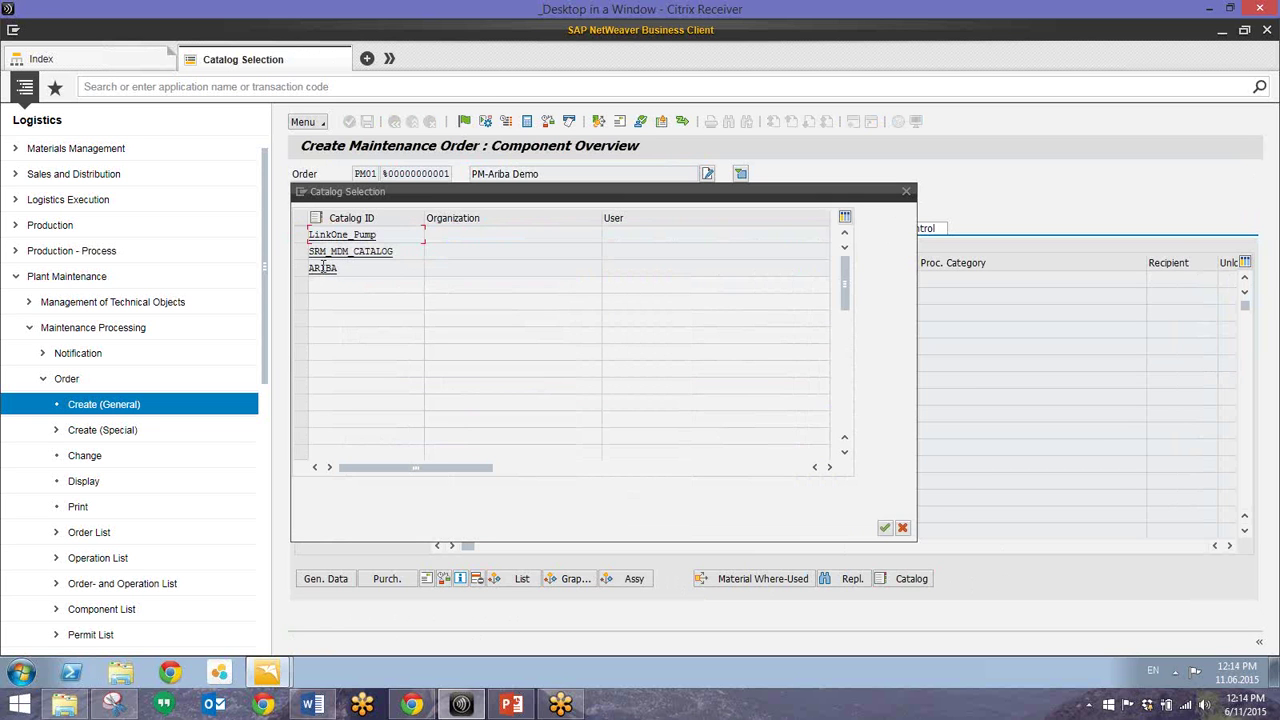
double_click(322, 267)
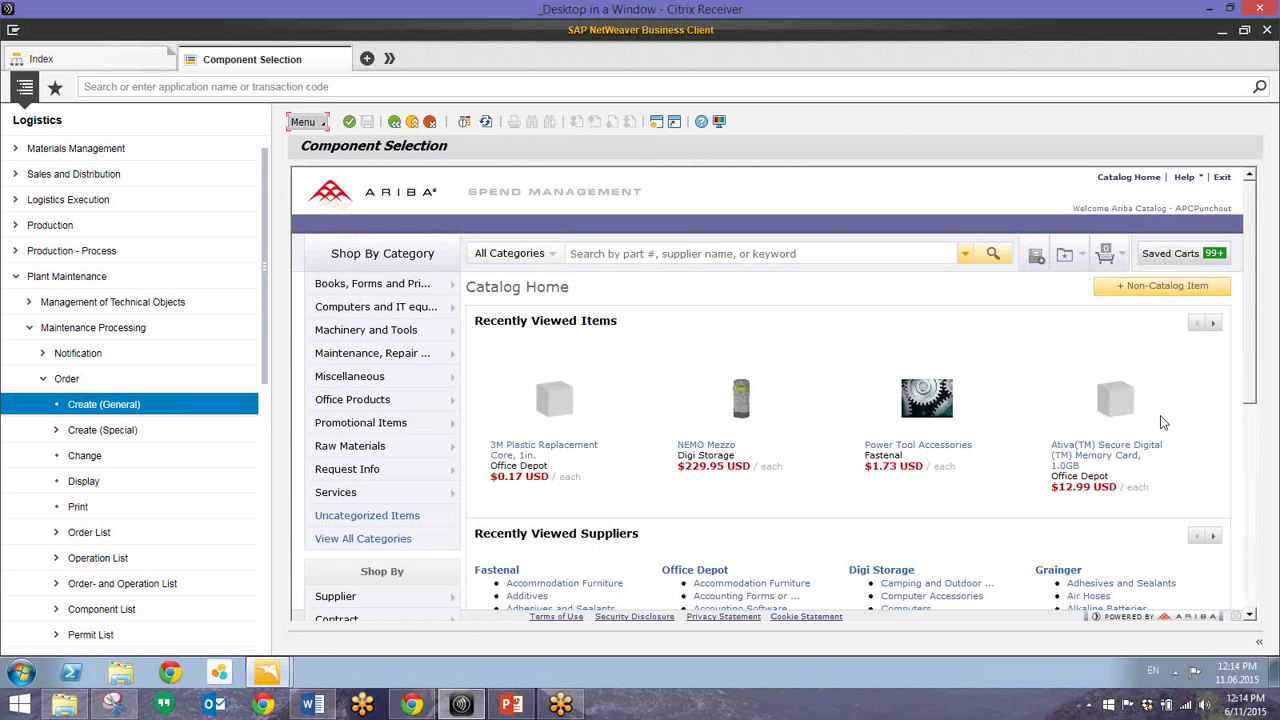
Step: Search the Ariba catalog for "drill bit" across all categories
click(644, 251)
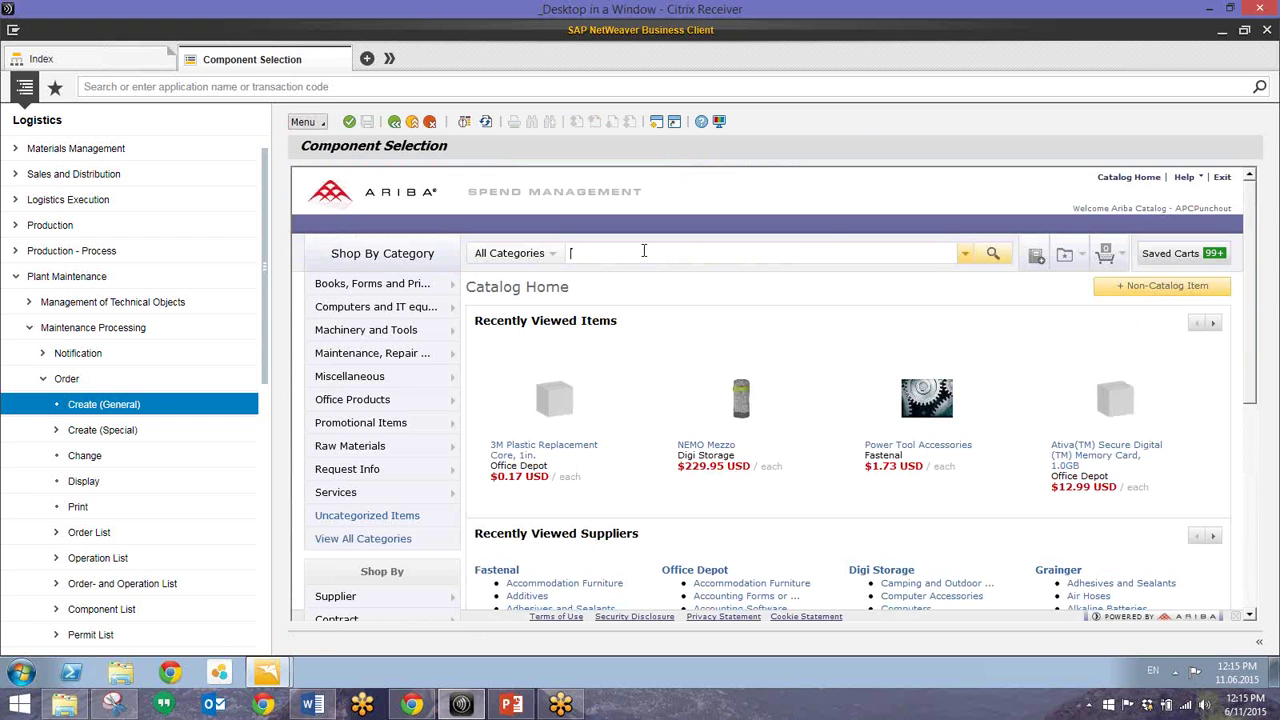
text(drill)
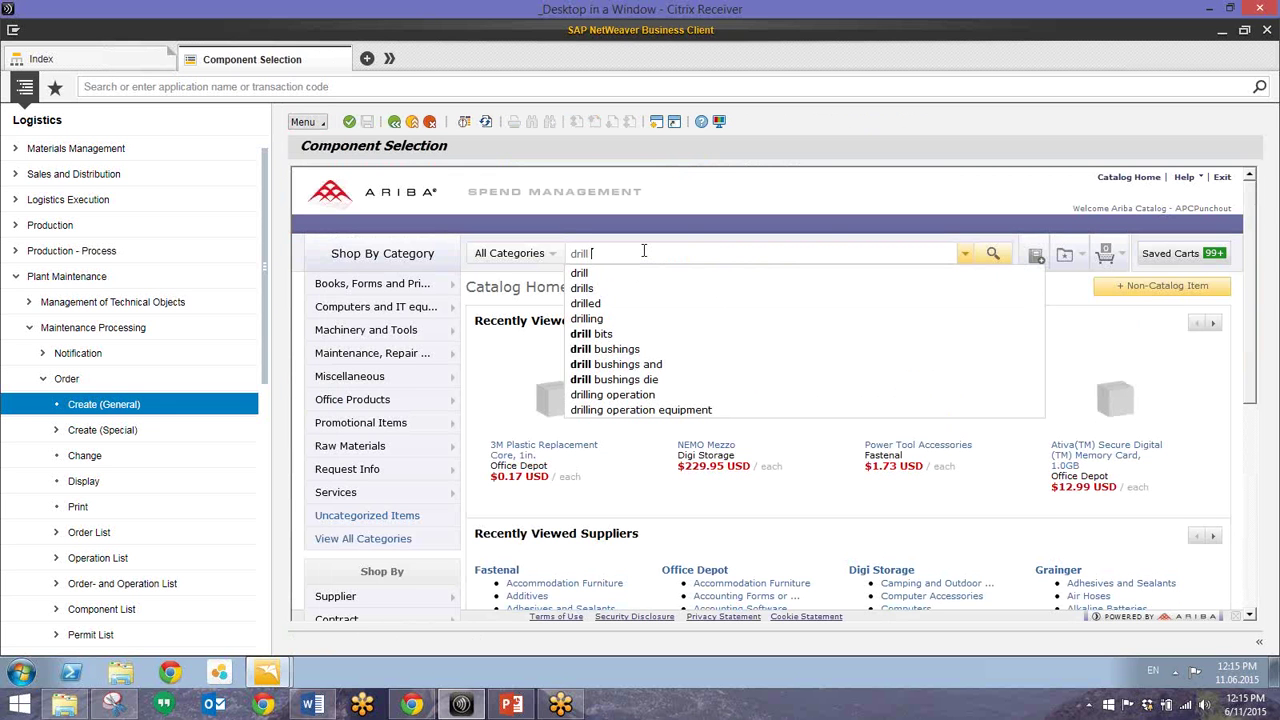
text( bit)
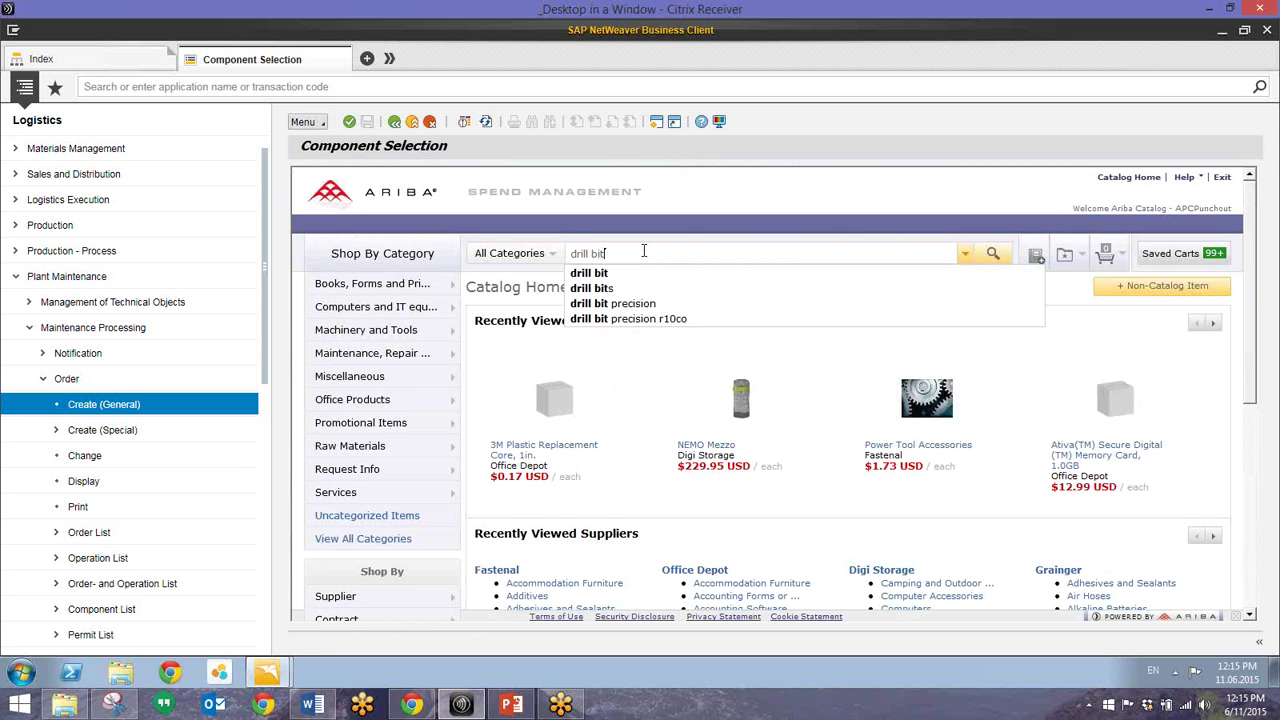
click(993, 253)
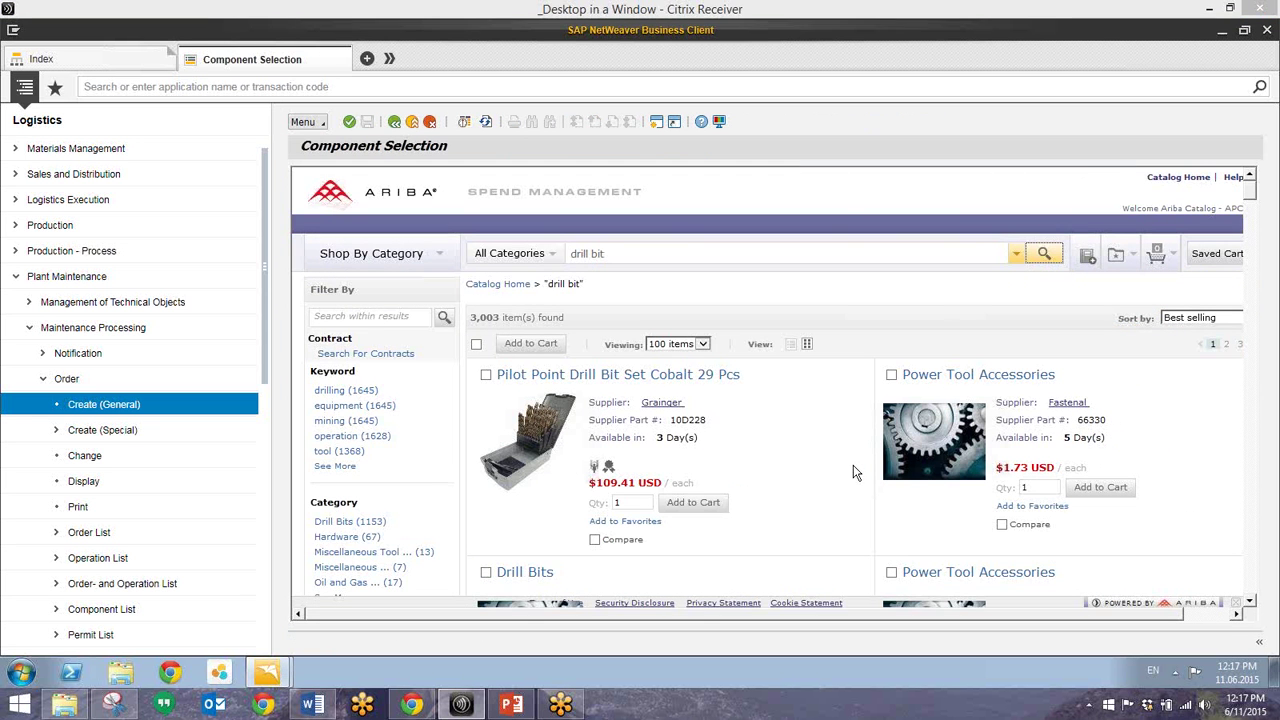
Step: Add one Fastenal Drill Bits item, supplier part 50315, to the shopping cart
scroll(815, 455, down, 3)
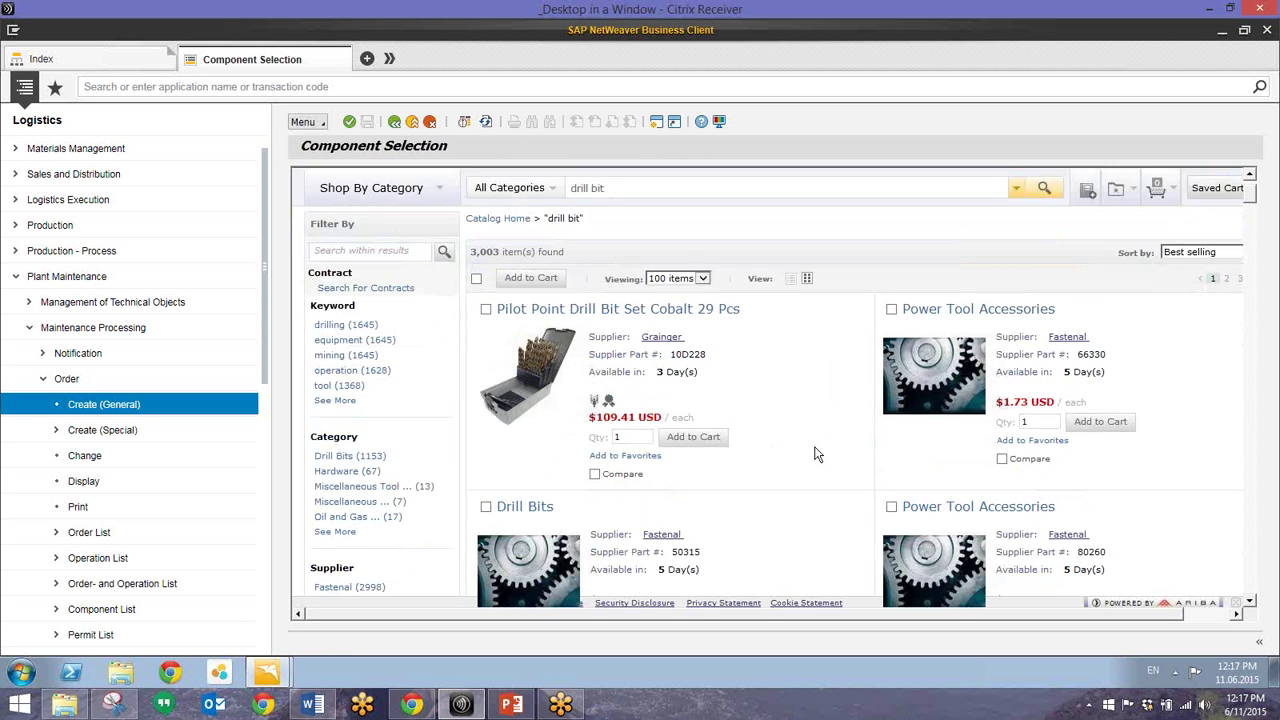
scroll(815, 455, down, 1)
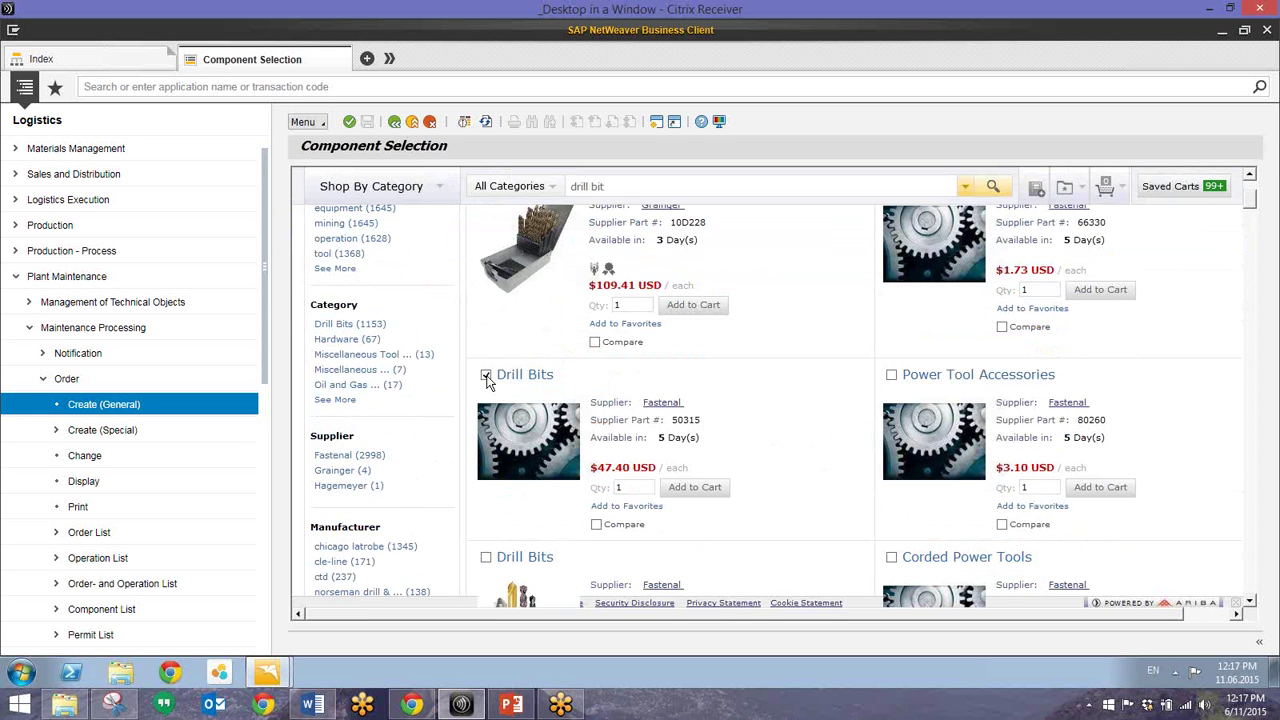
click(706, 492)
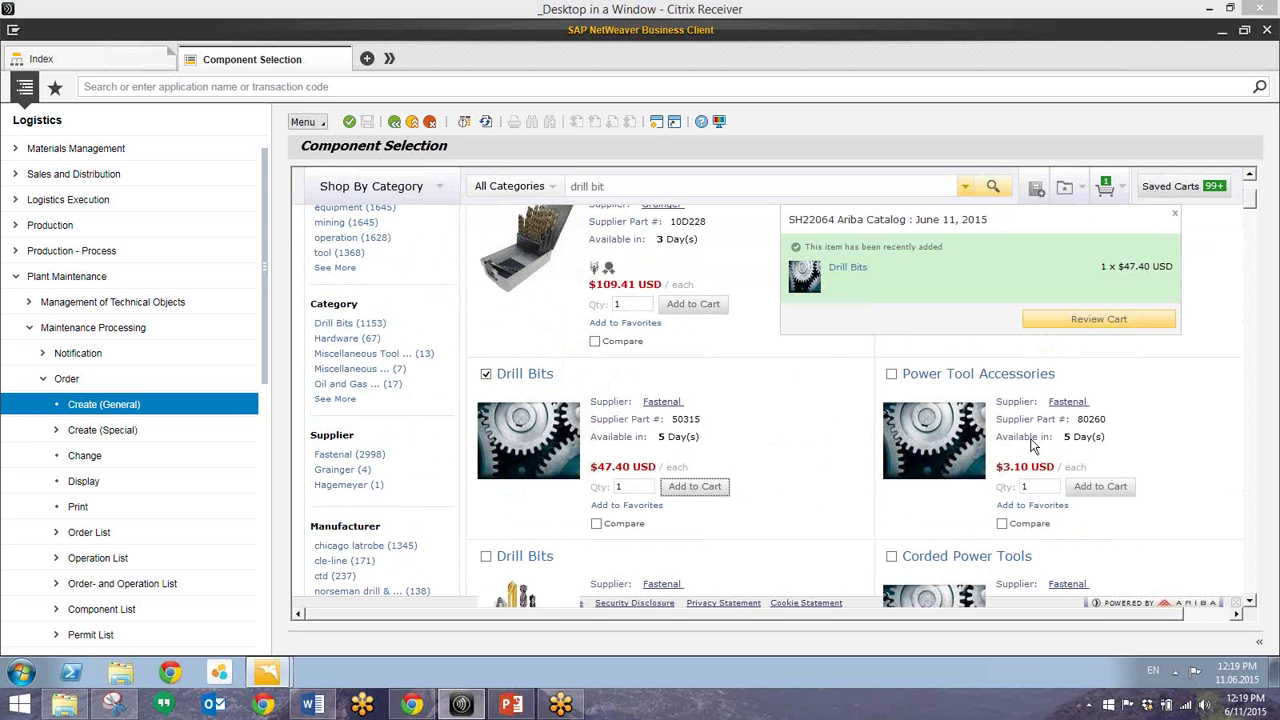
Step: Review the shopping cart and check out to transfer the drill bits to the maintenance order
click(1257, 46)
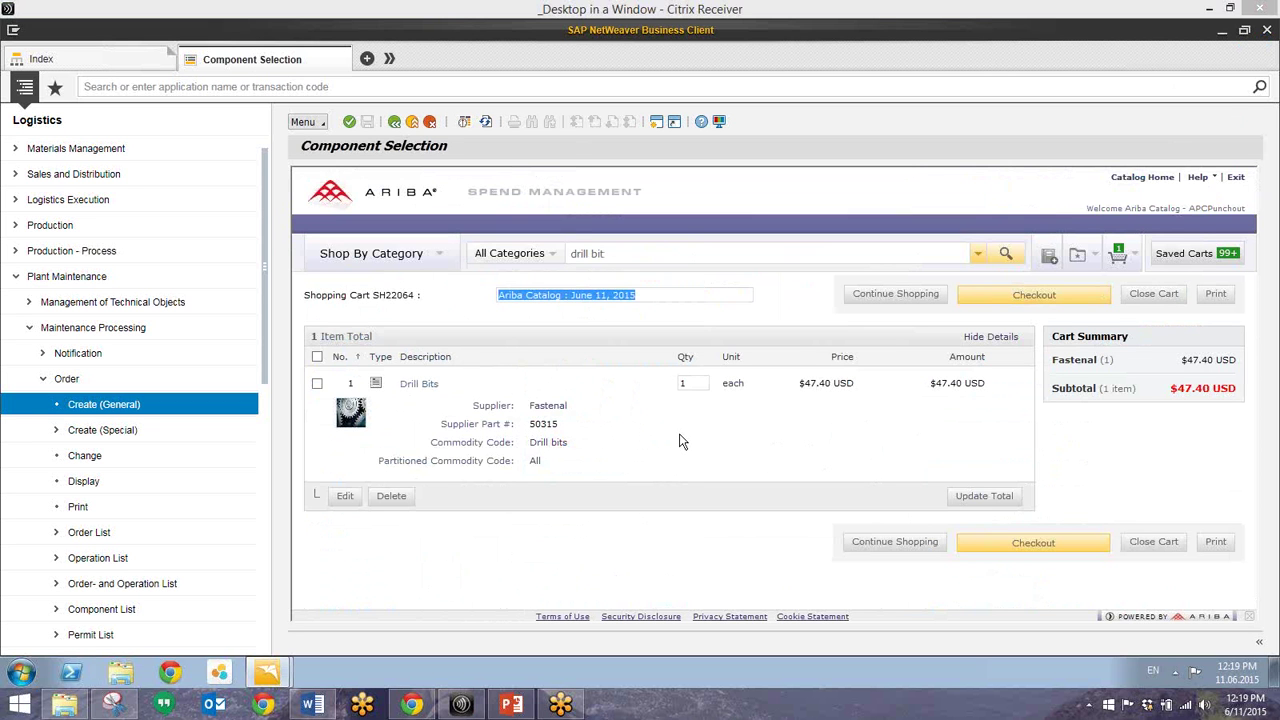
click(1015, 544)
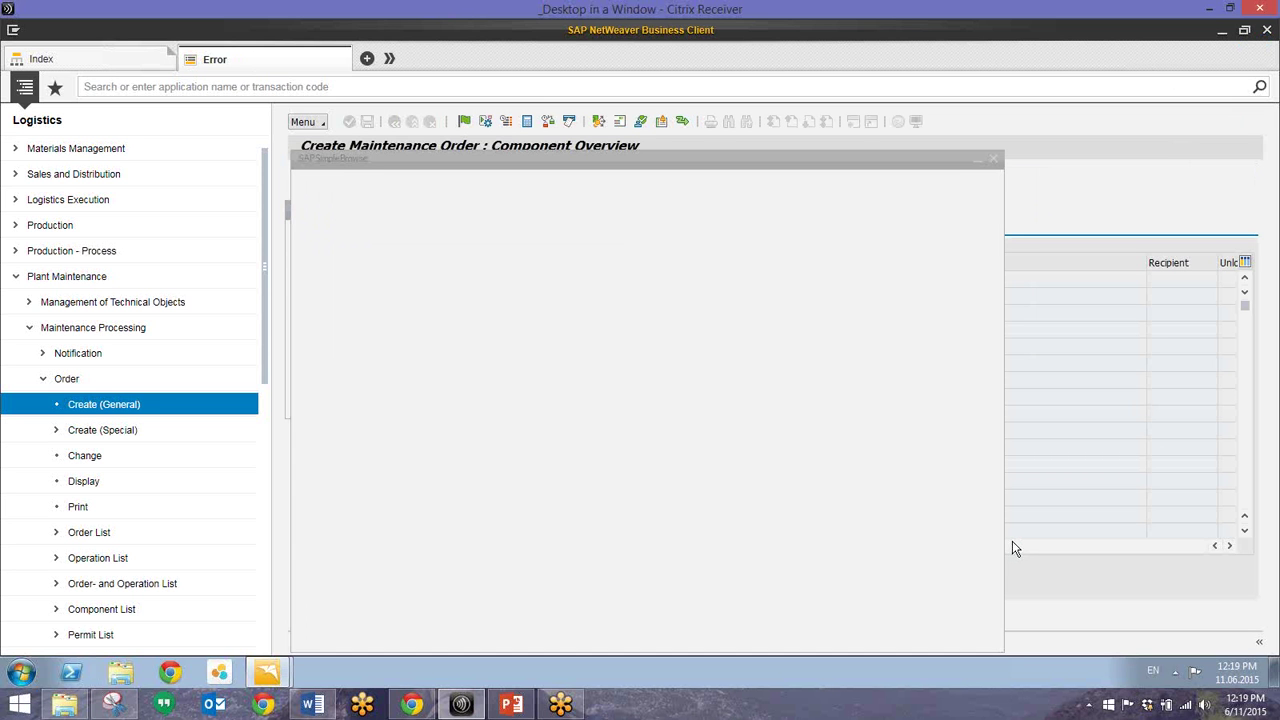
click(675, 166)
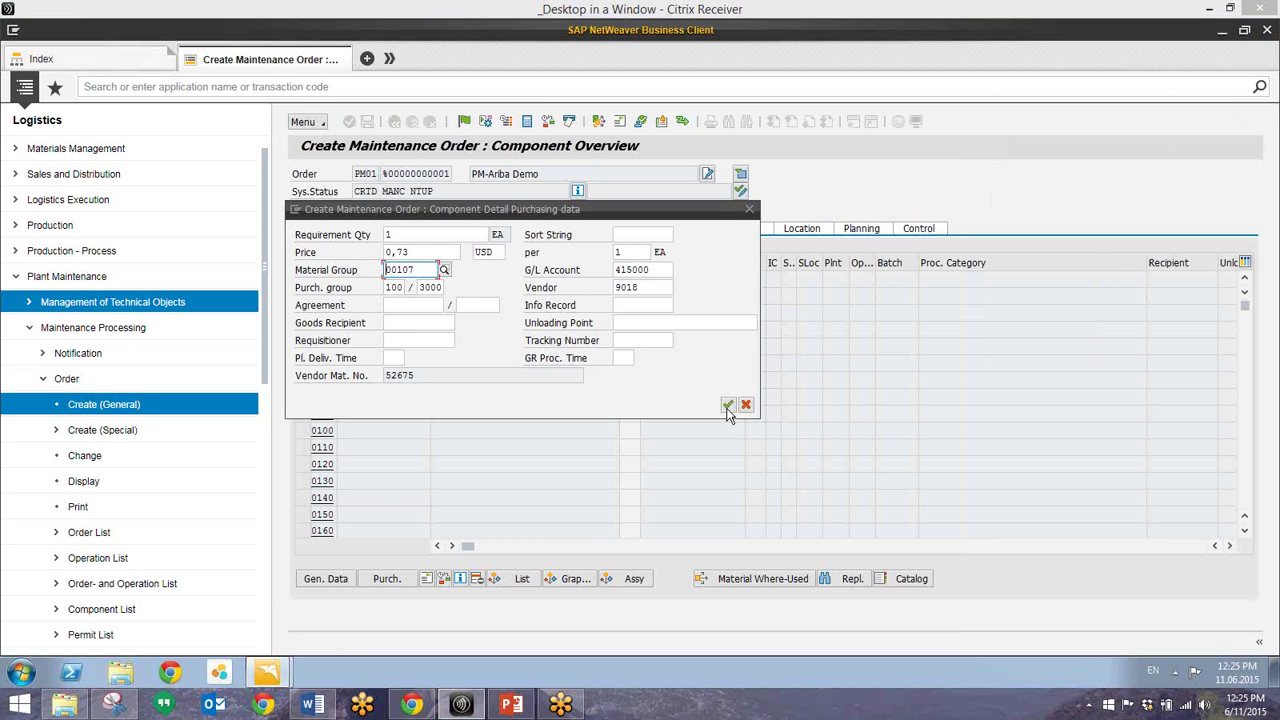
Step: Accept the component's purchasing data with material group 00107 and a redetermined G/L account, and save the maintenance order
click(727, 408)
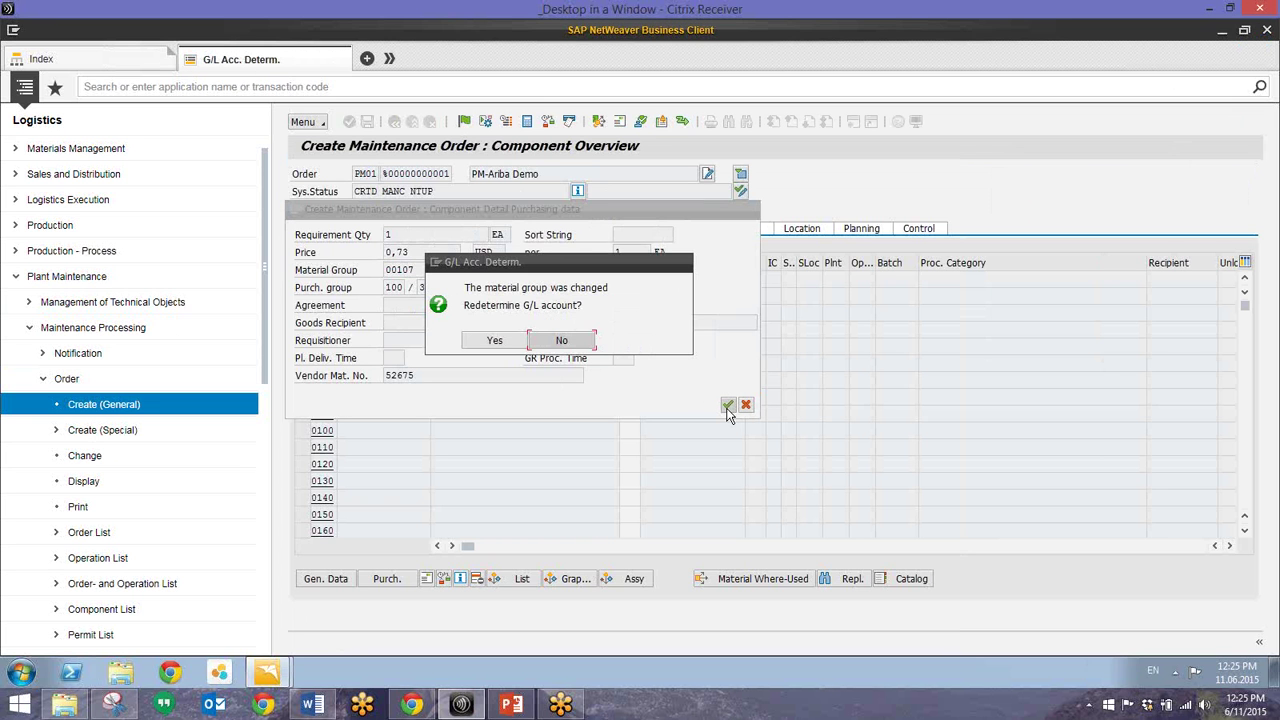
click(494, 340)
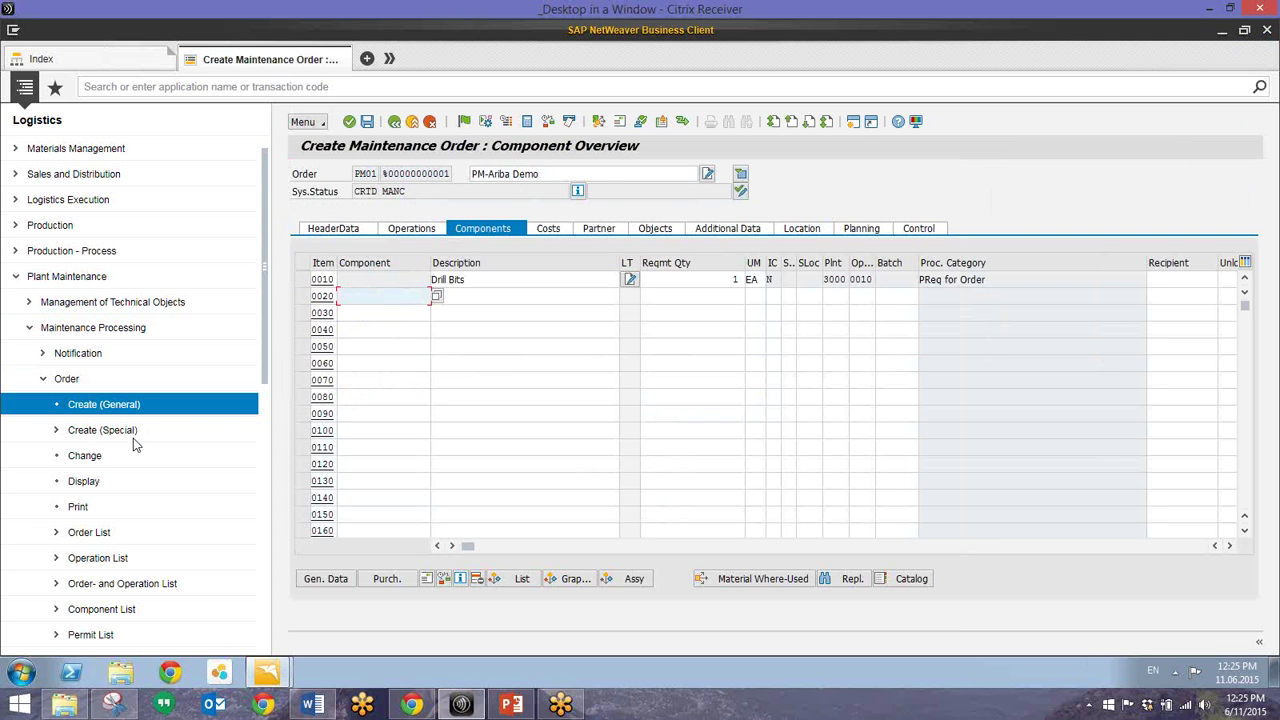
click(367, 121)
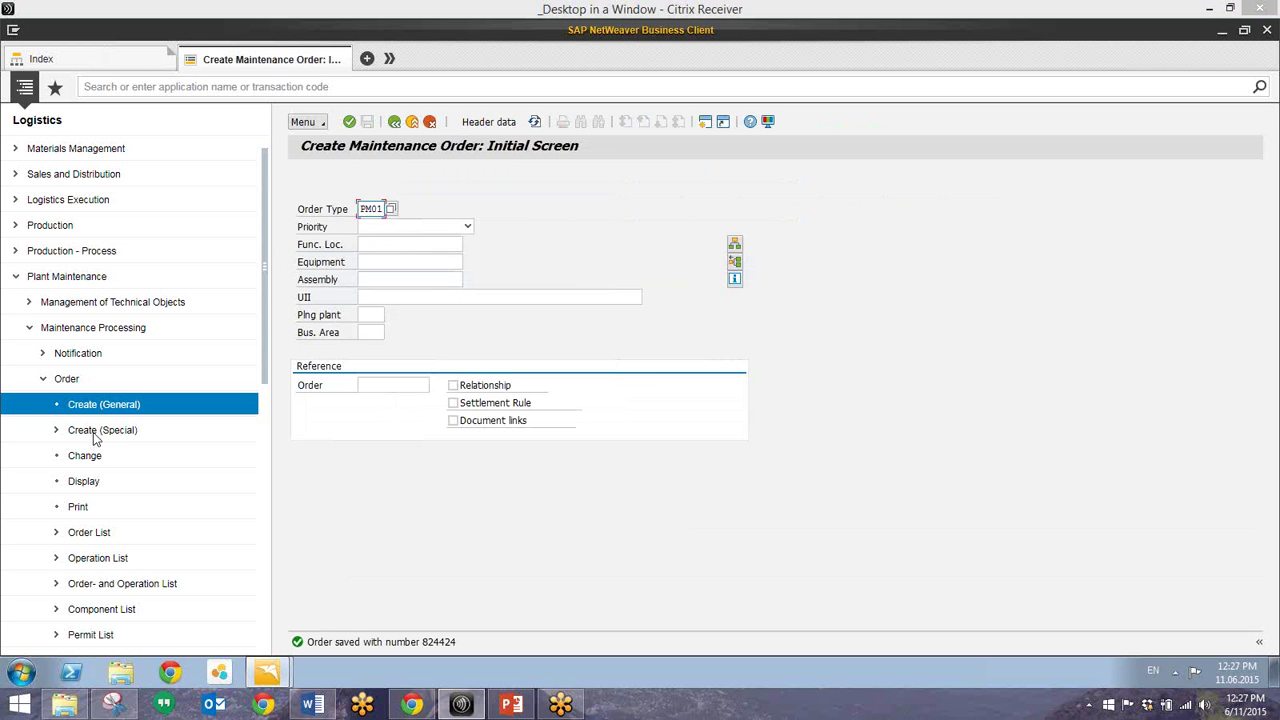
Step: Open the newly saved maintenance order in display mode from the Plant Maintenance order functions
click(96, 64)
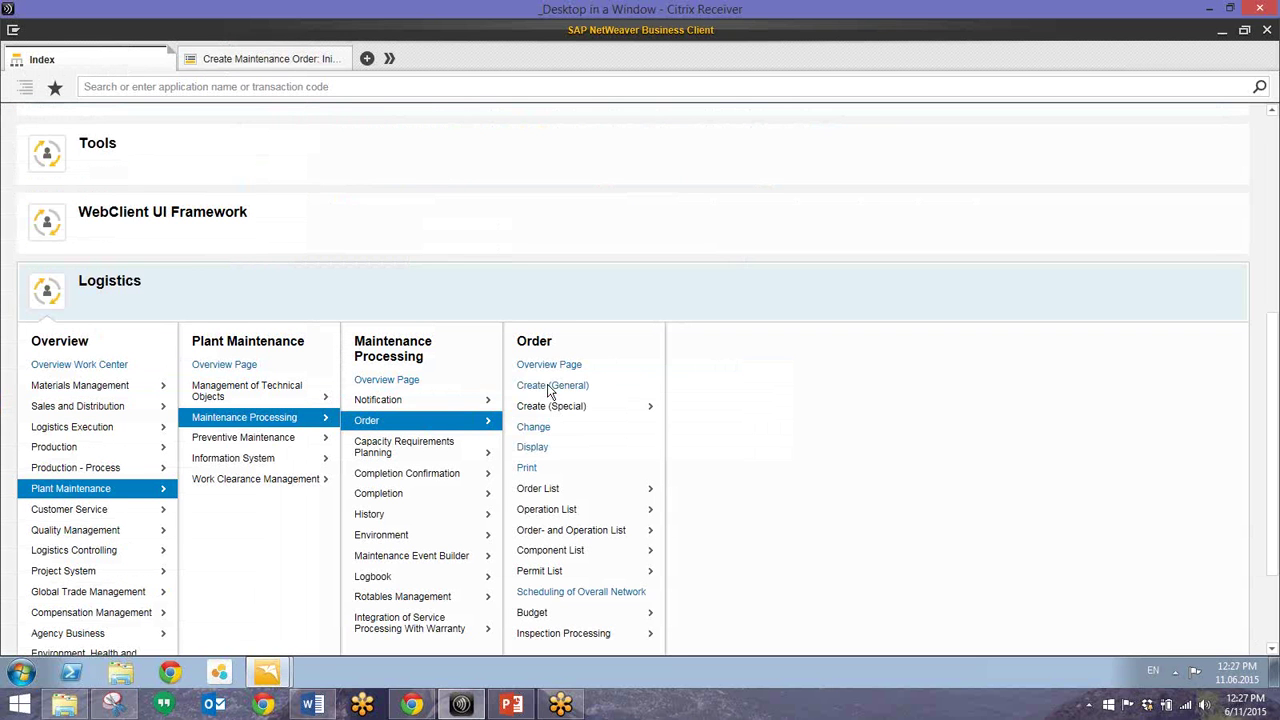
click(533, 447)
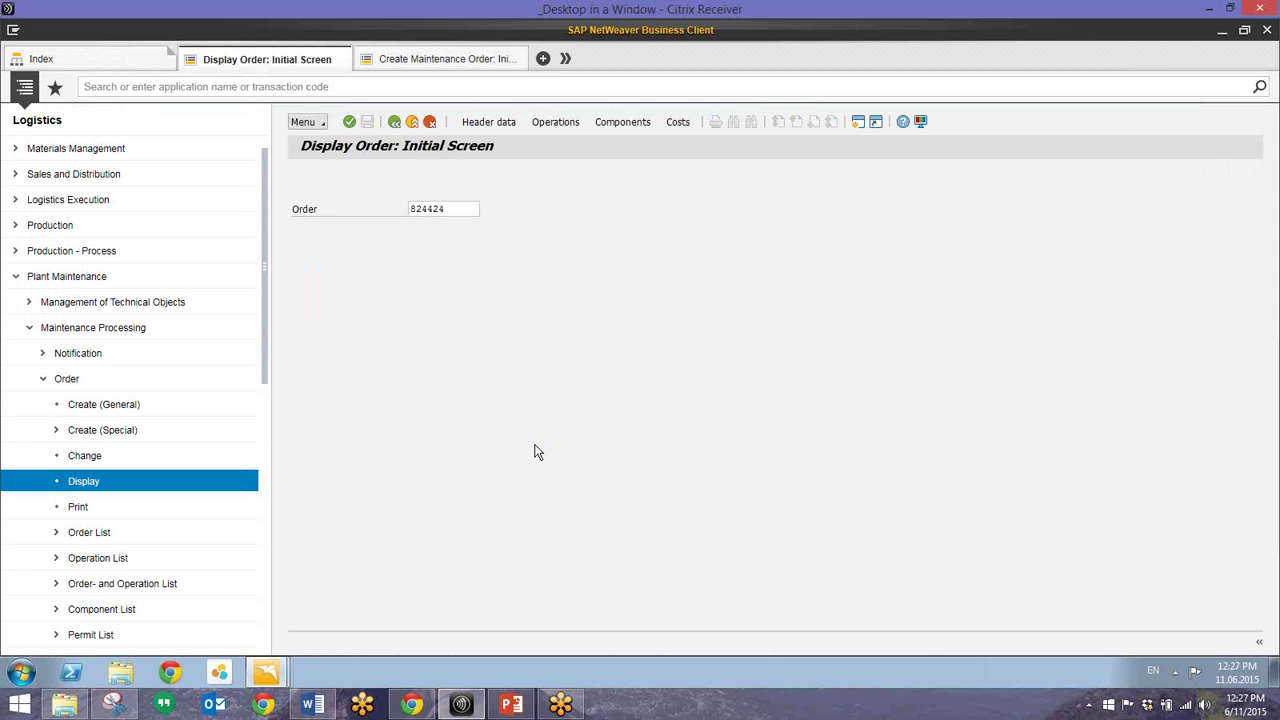
click(455, 211)
key(Return)
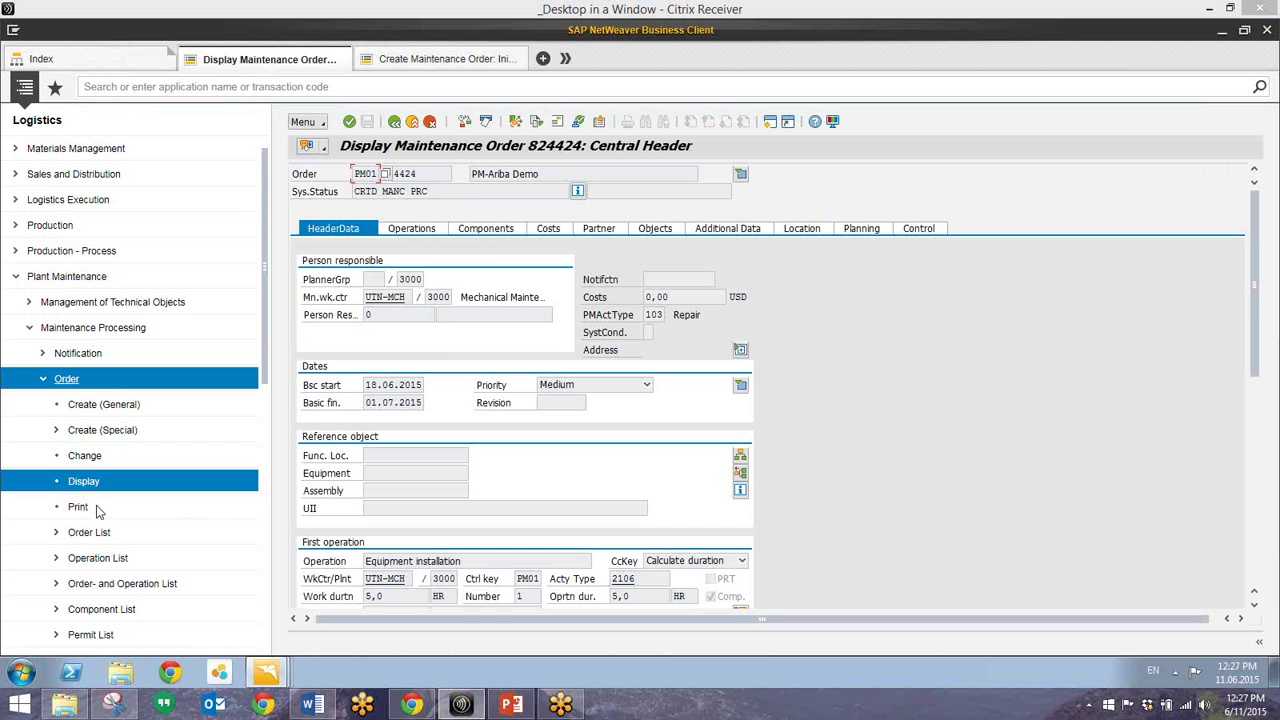
Step: Show the purchasing data of the Drill Bits component in the maintenance order
click(493, 230)
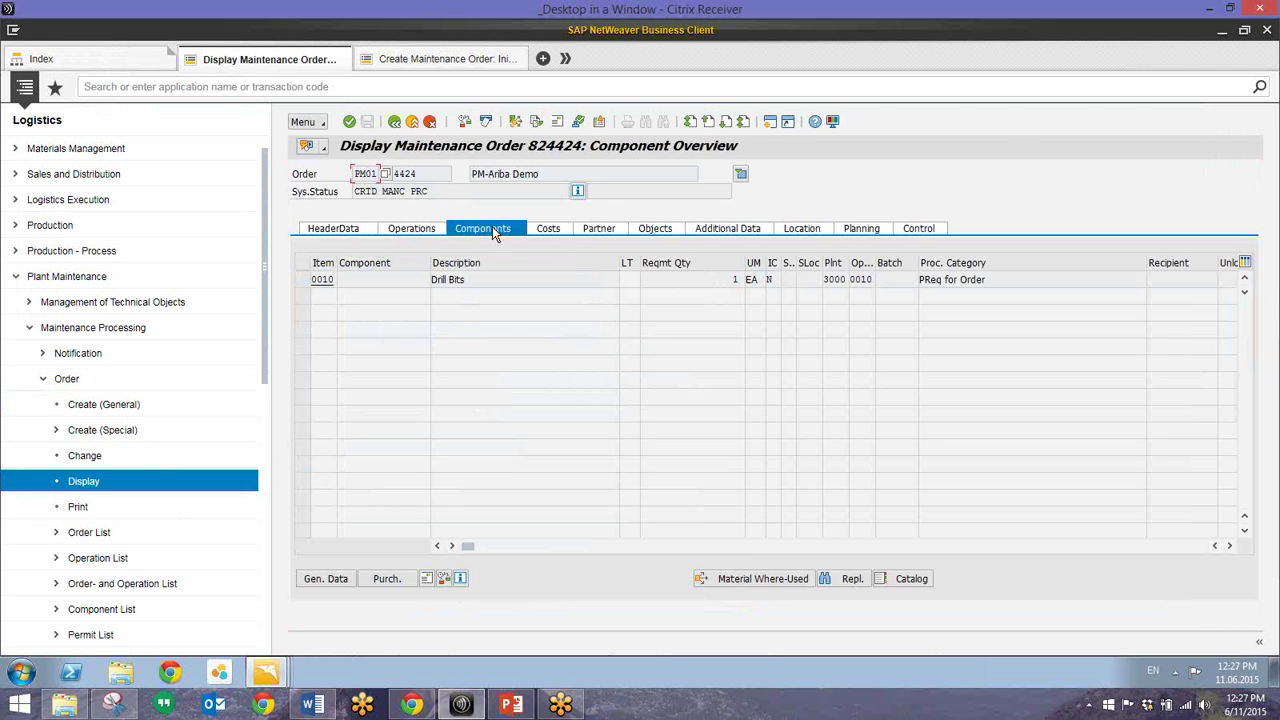
click(304, 280)
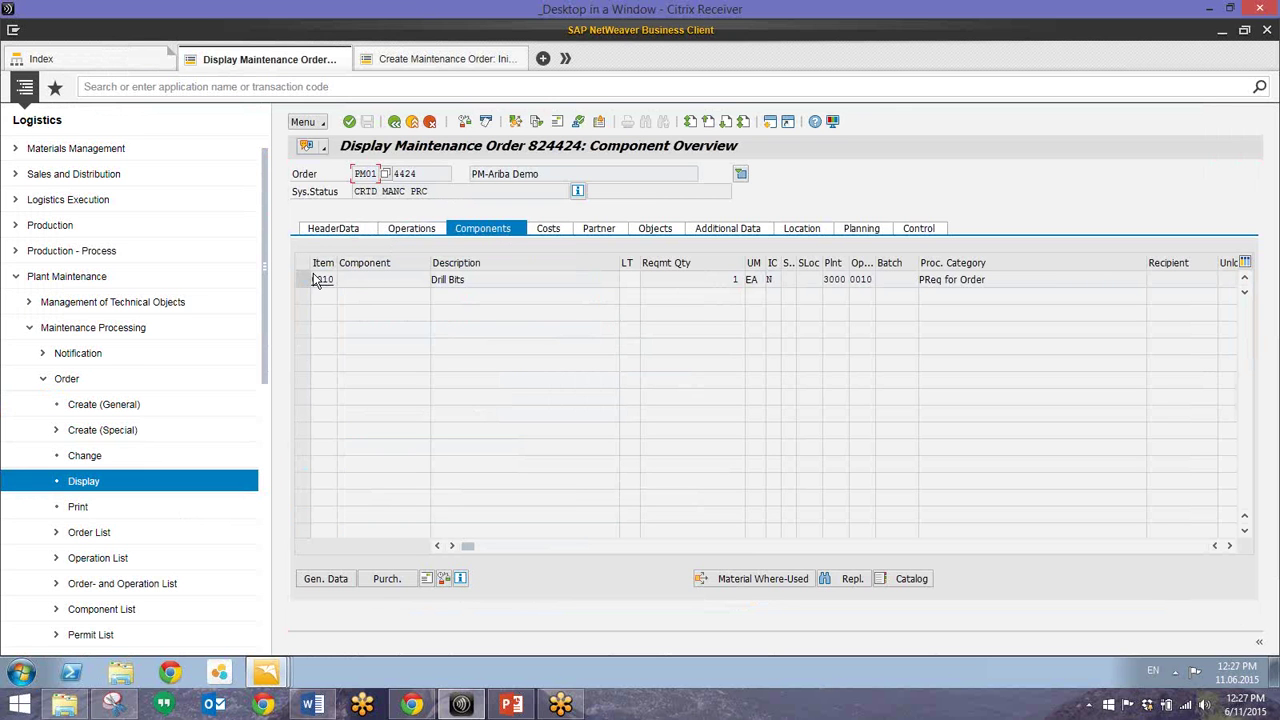
click(377, 578)
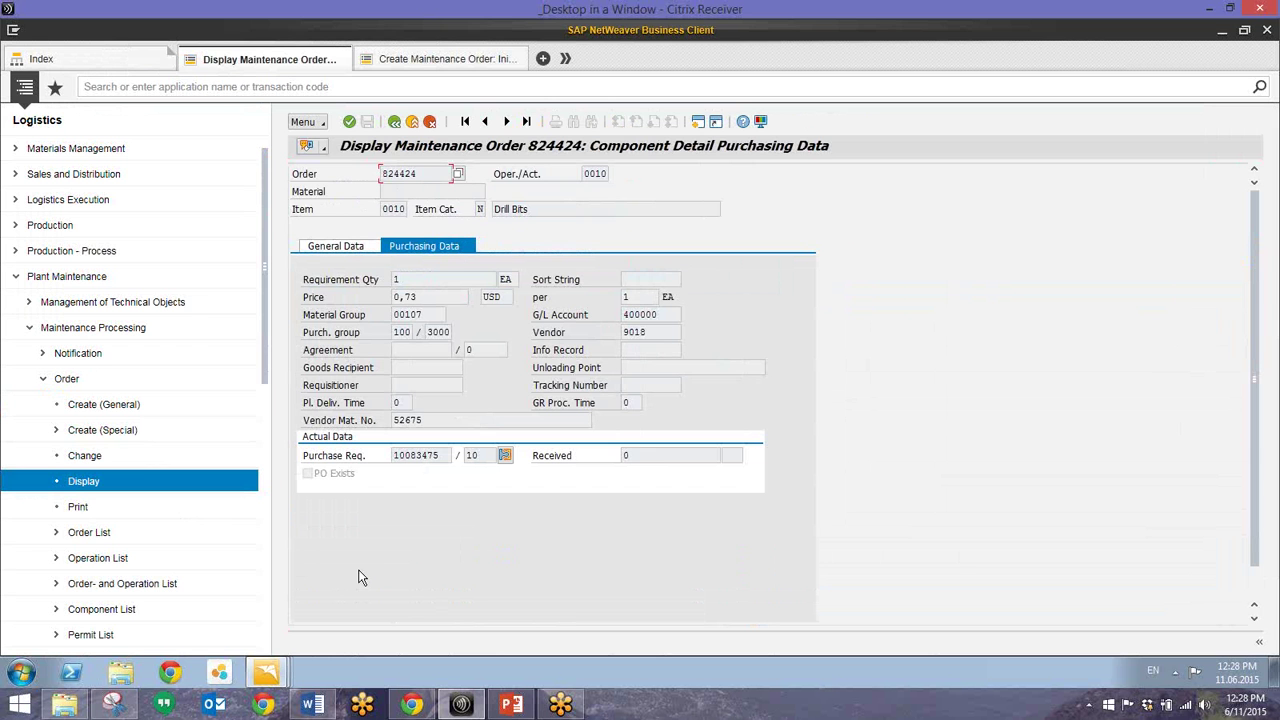
Step: Display the purchase requisition linked to the Drill Bits component, and return to the component's purchasing data
click(240, 558)
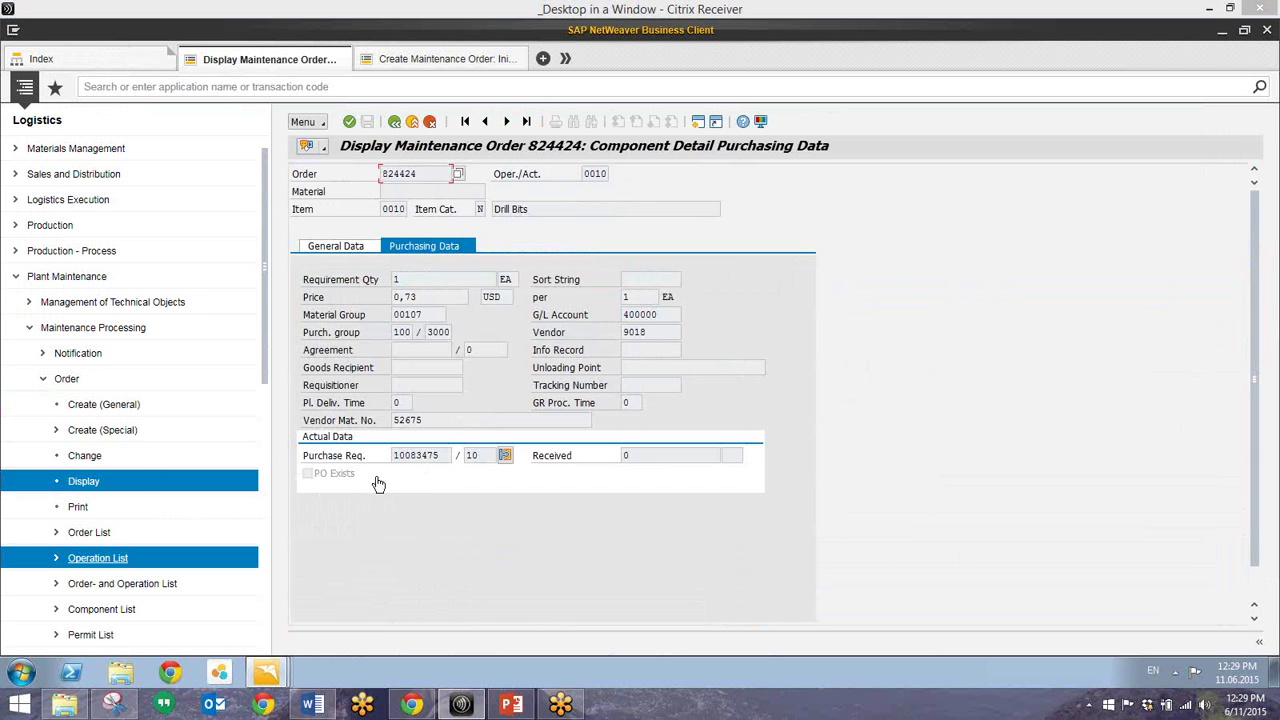
click(437, 456)
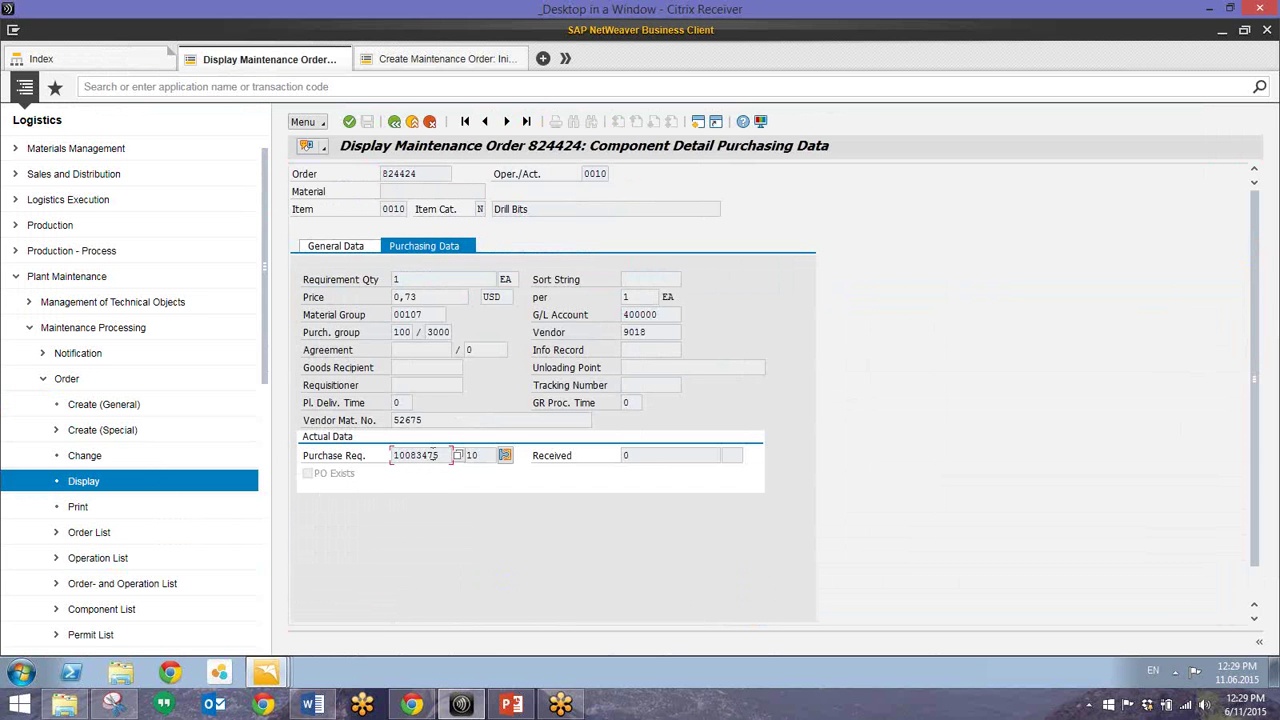
click(505, 456)
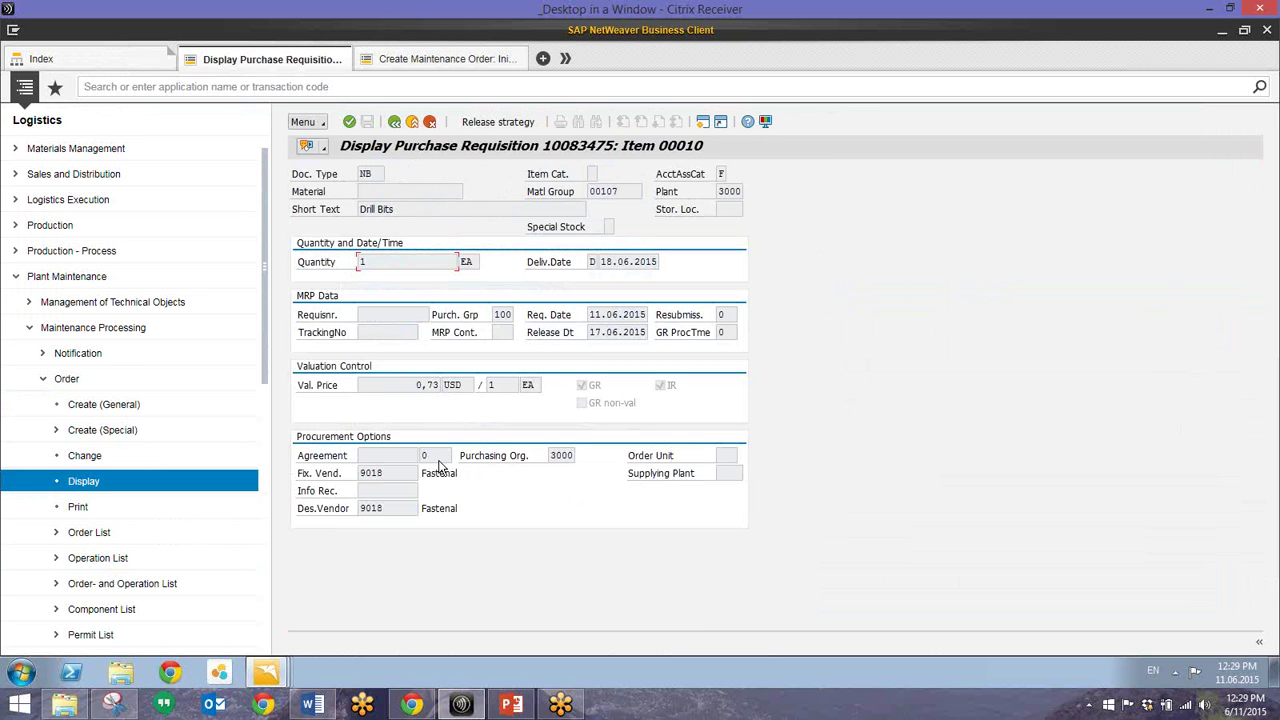
click(413, 123)
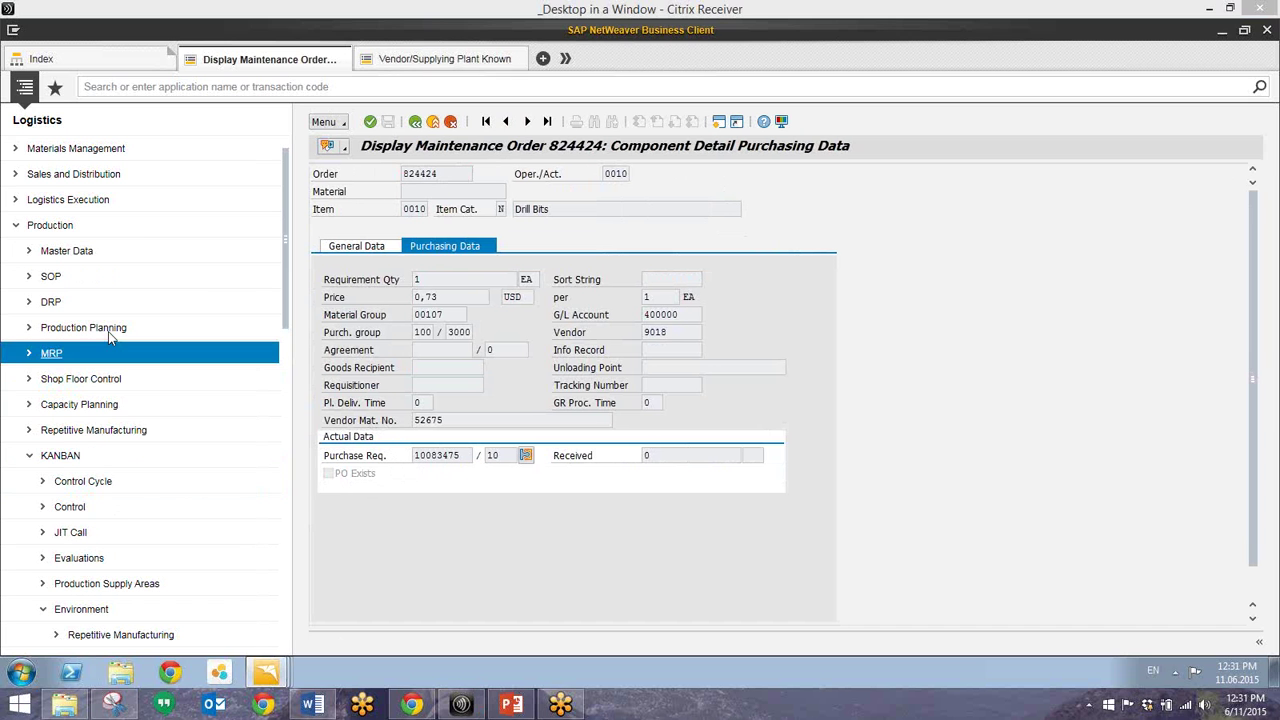
Step: Start transaction ME58 and list the assigned purchase requisitions for the Fastenal vendor in plant 3000
click(295, 90)
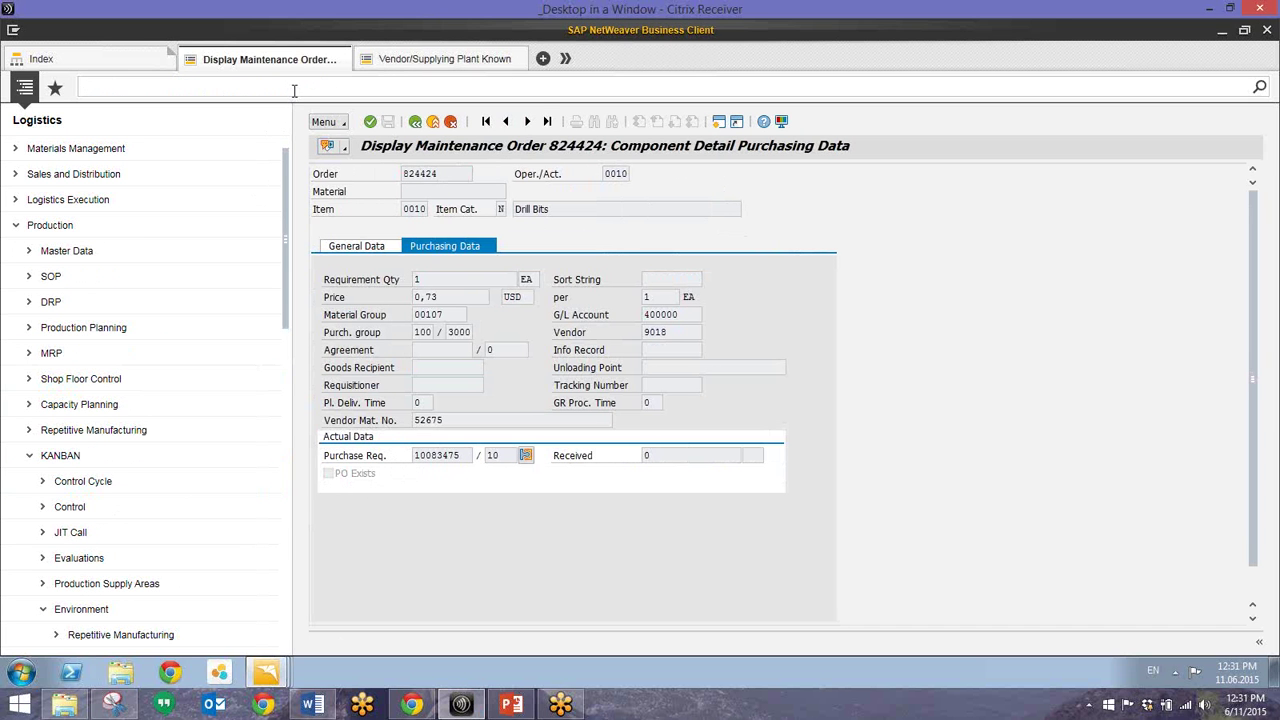
text(/n)
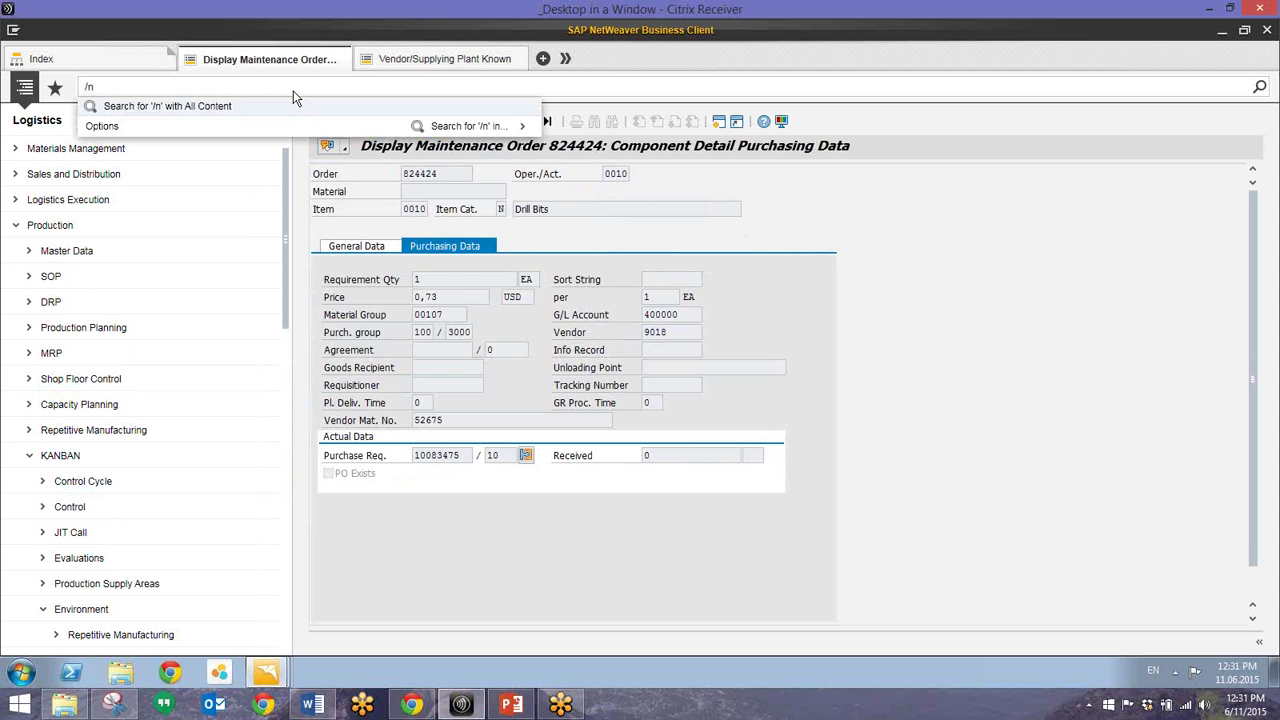
text(me58)
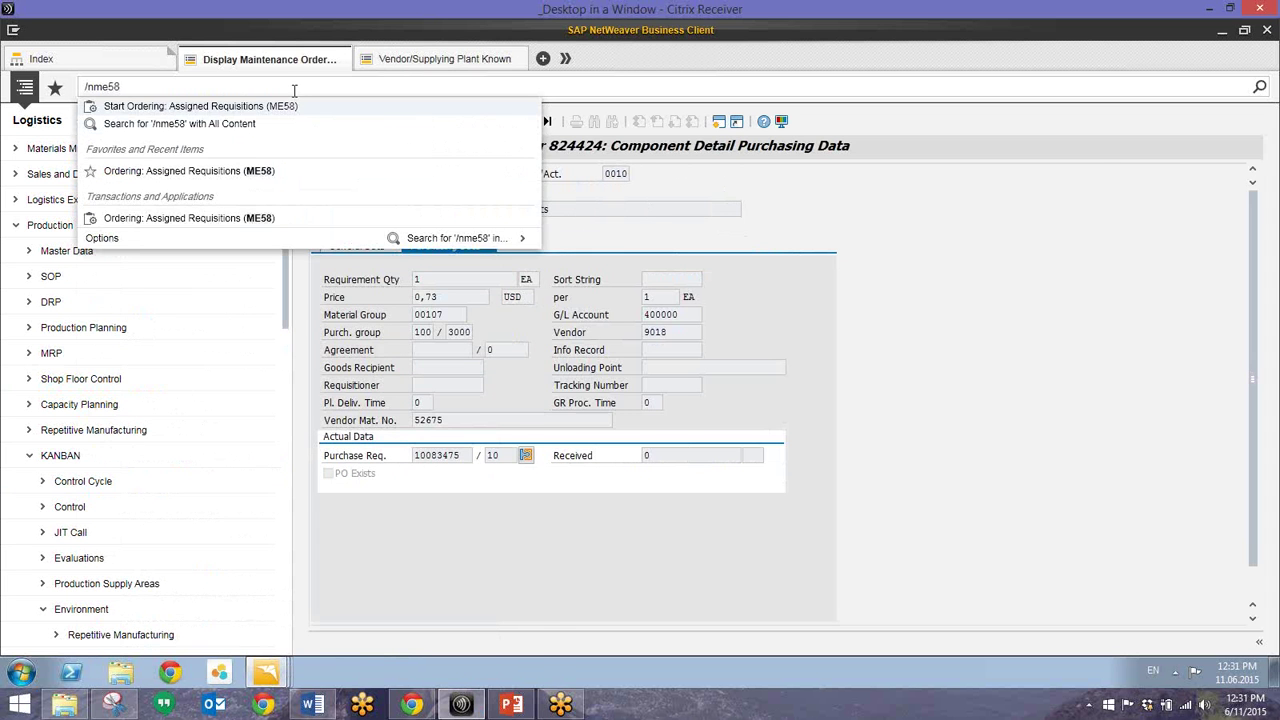
key(Return)
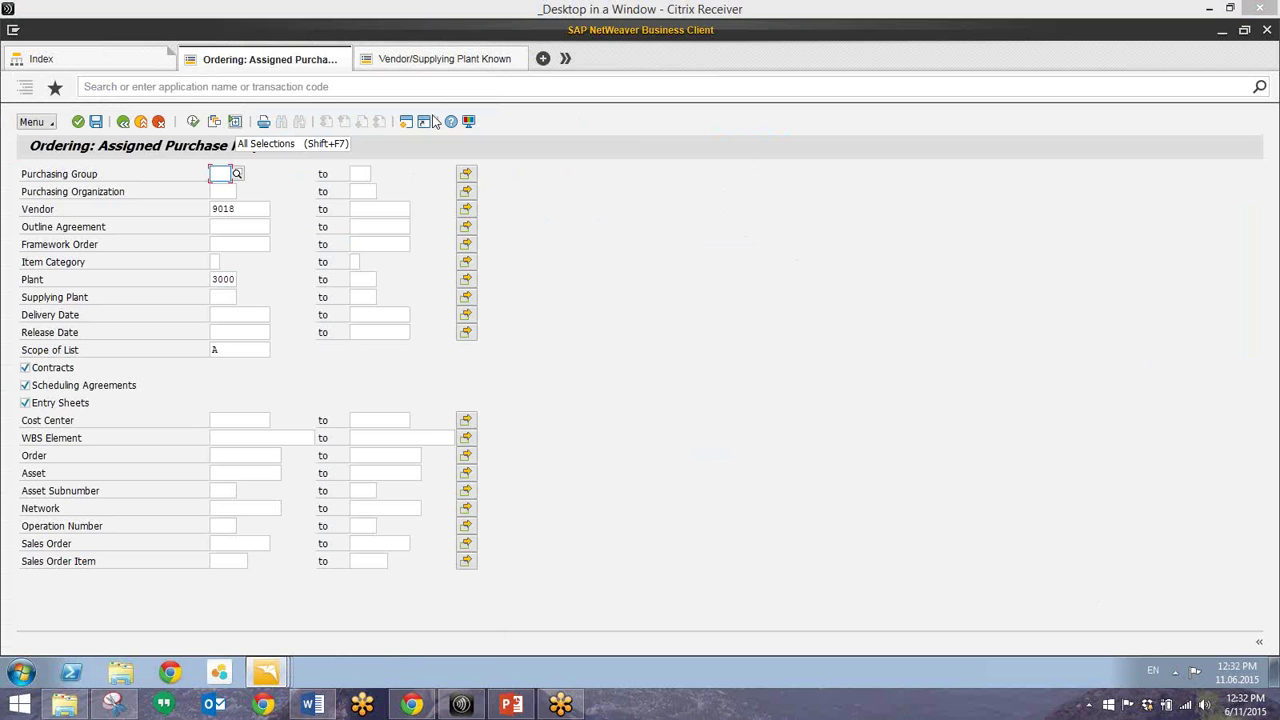
click(240, 209)
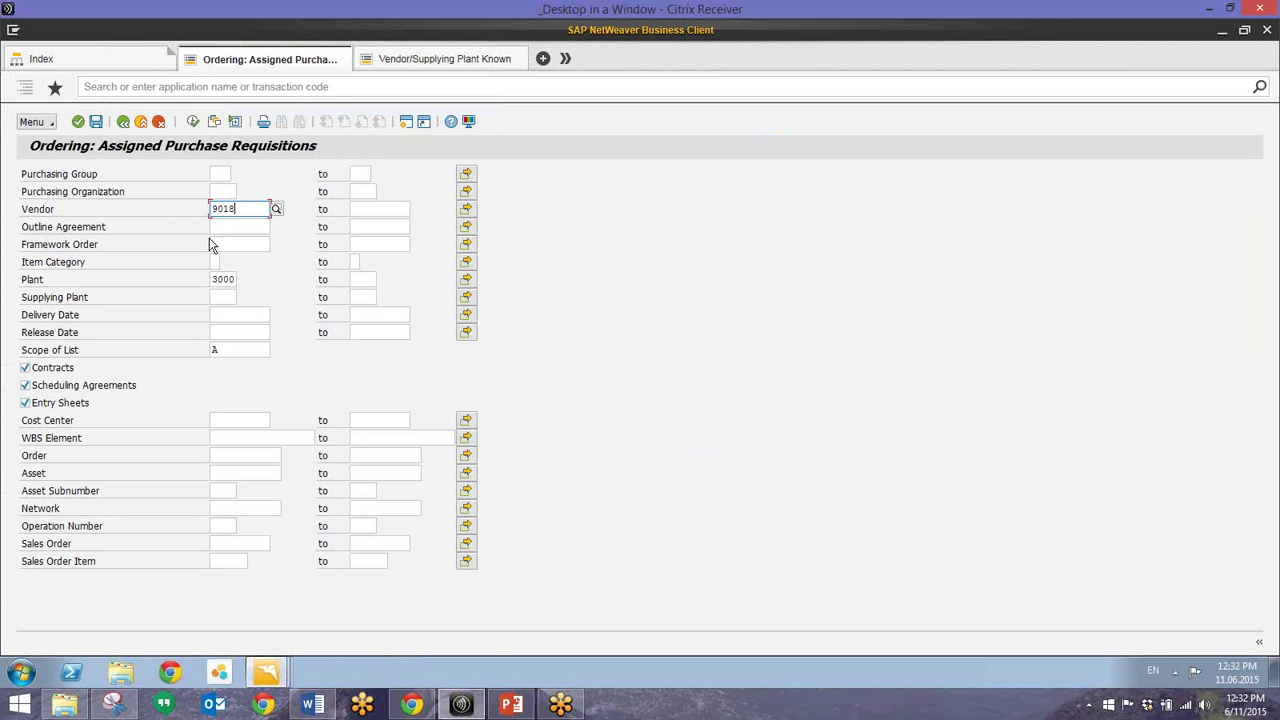
click(194, 122)
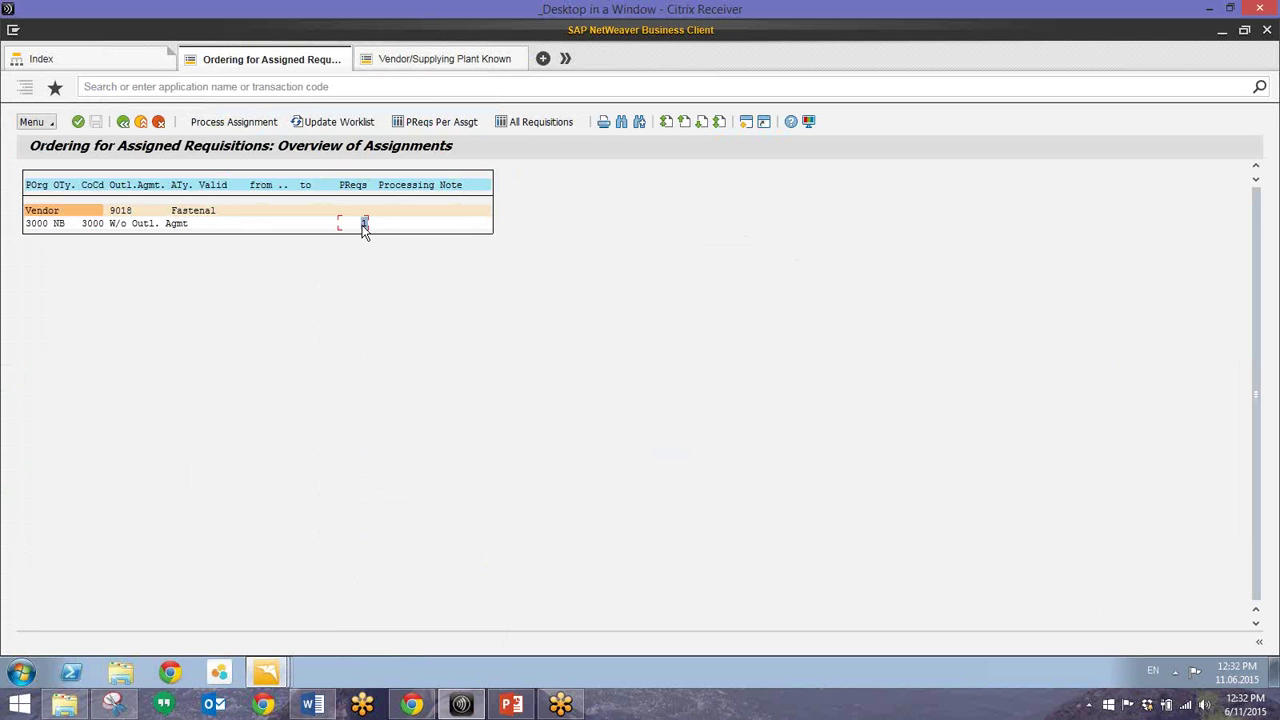
Step: Process the Fastenal assignment into a new purchase order of type NB with purchasing group 100 and organization 3000, and close the help text
double_click(363, 226)
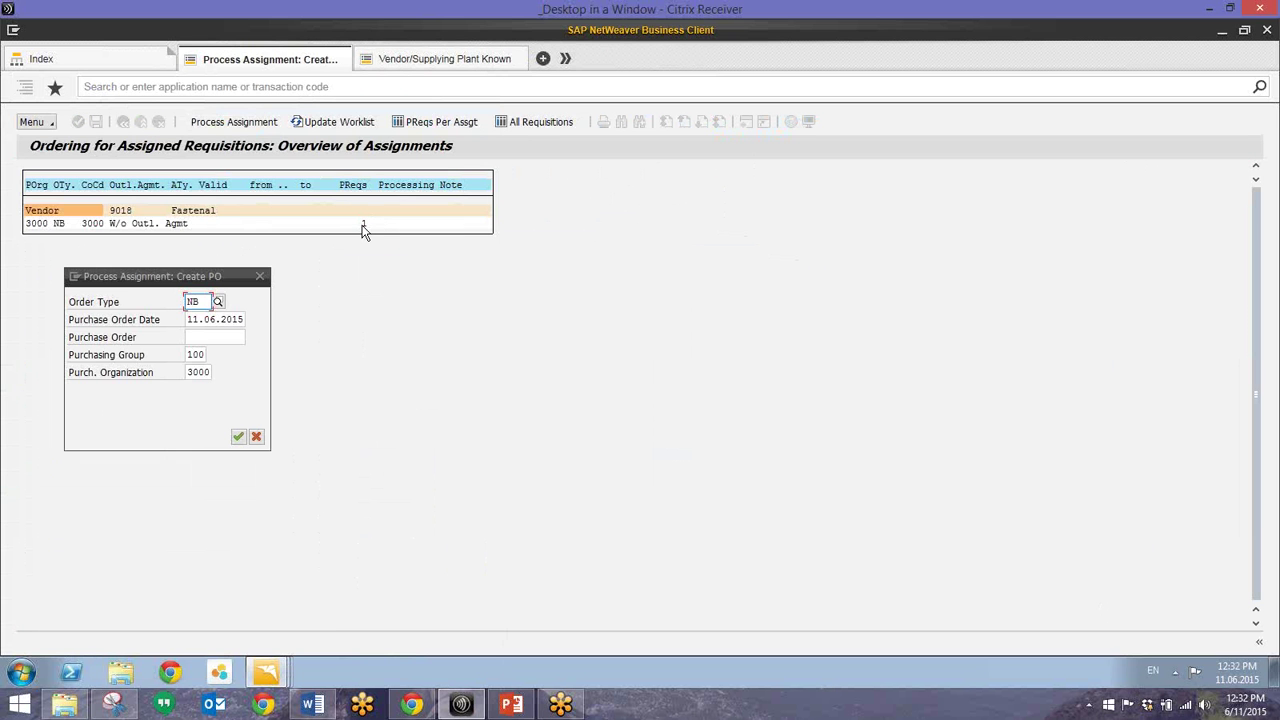
click(238, 437)
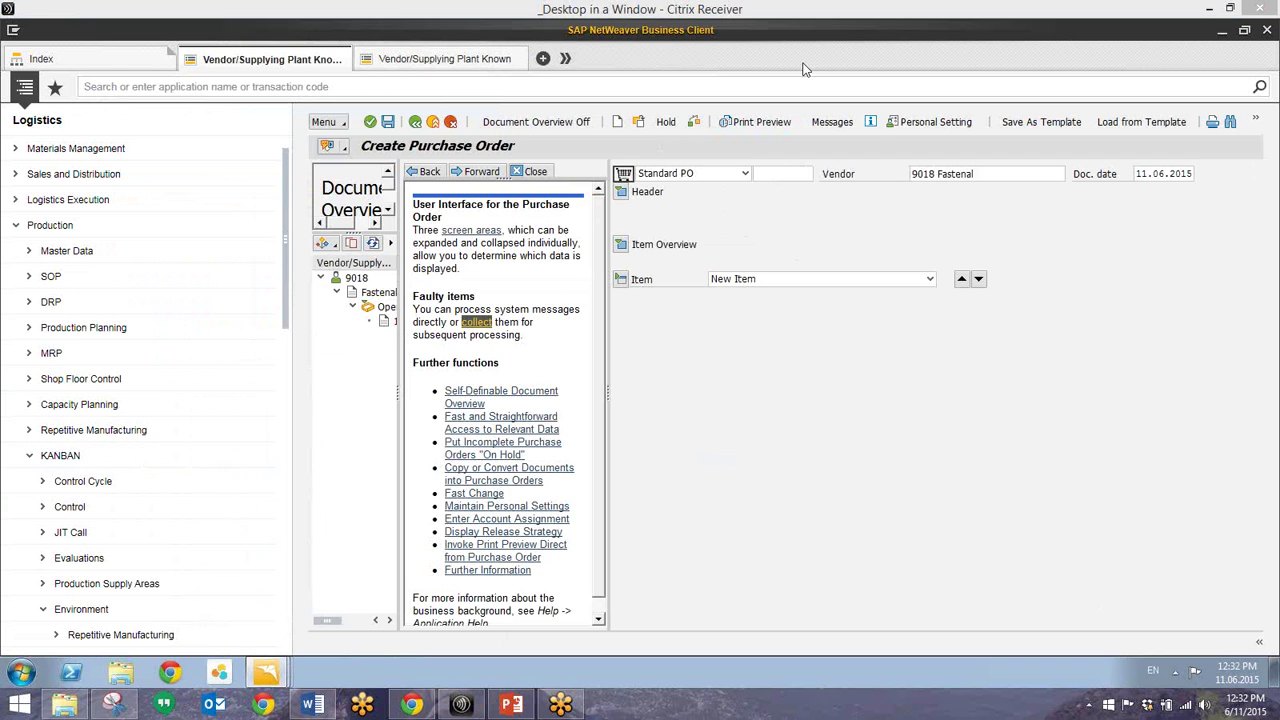
click(535, 172)
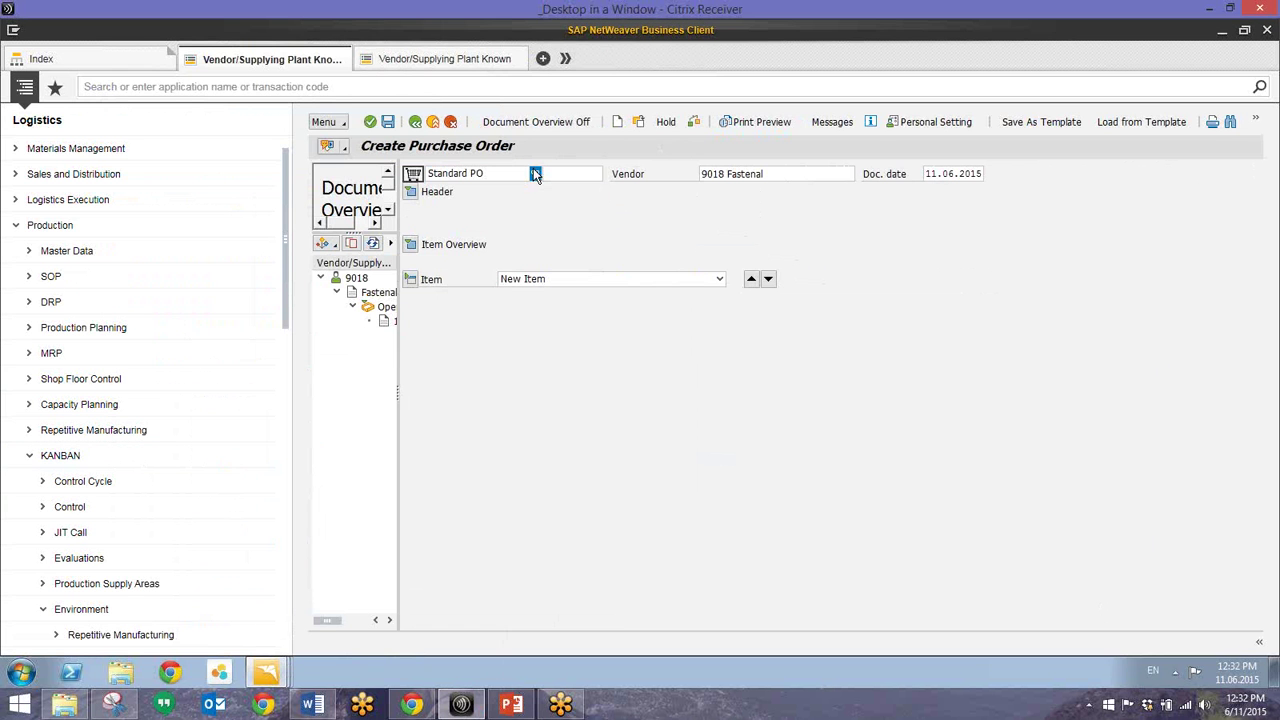
Step: Widen the document overview and try to adopt the open Fastenal requisition into the purchase order
drag(398, 356, 505, 355)
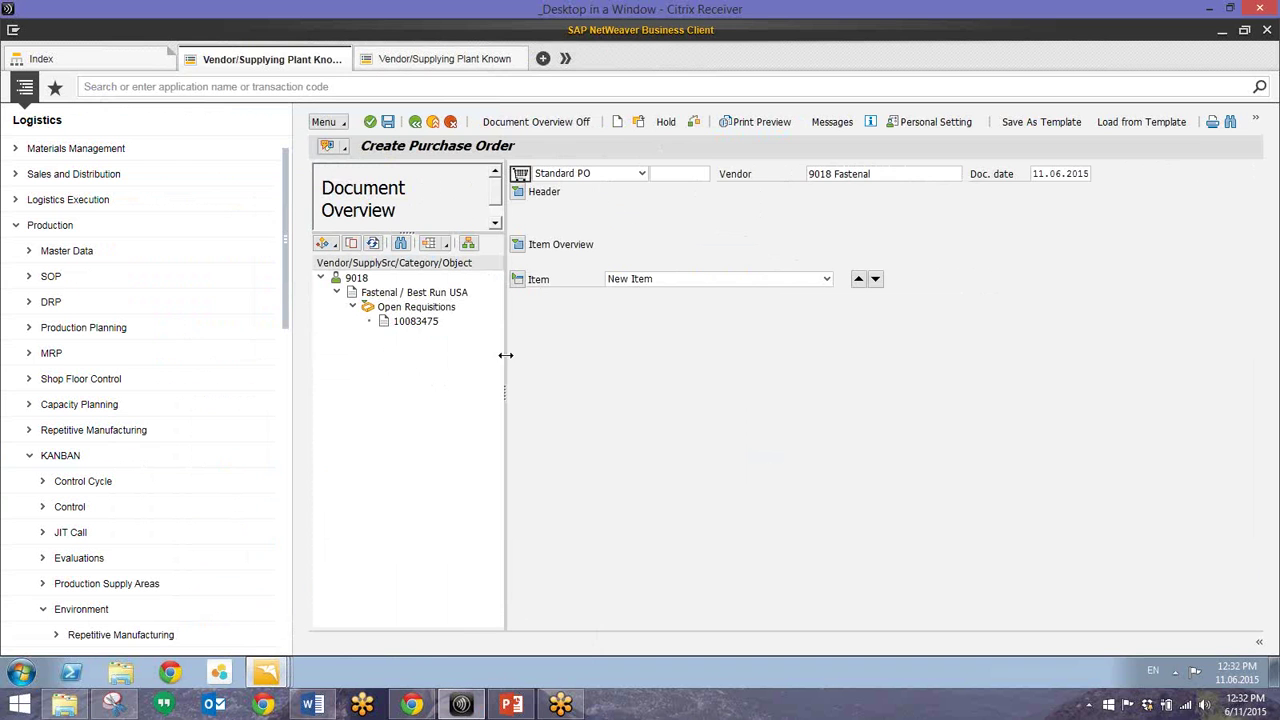
click(410, 322)
drag(410, 330, 525, 178)
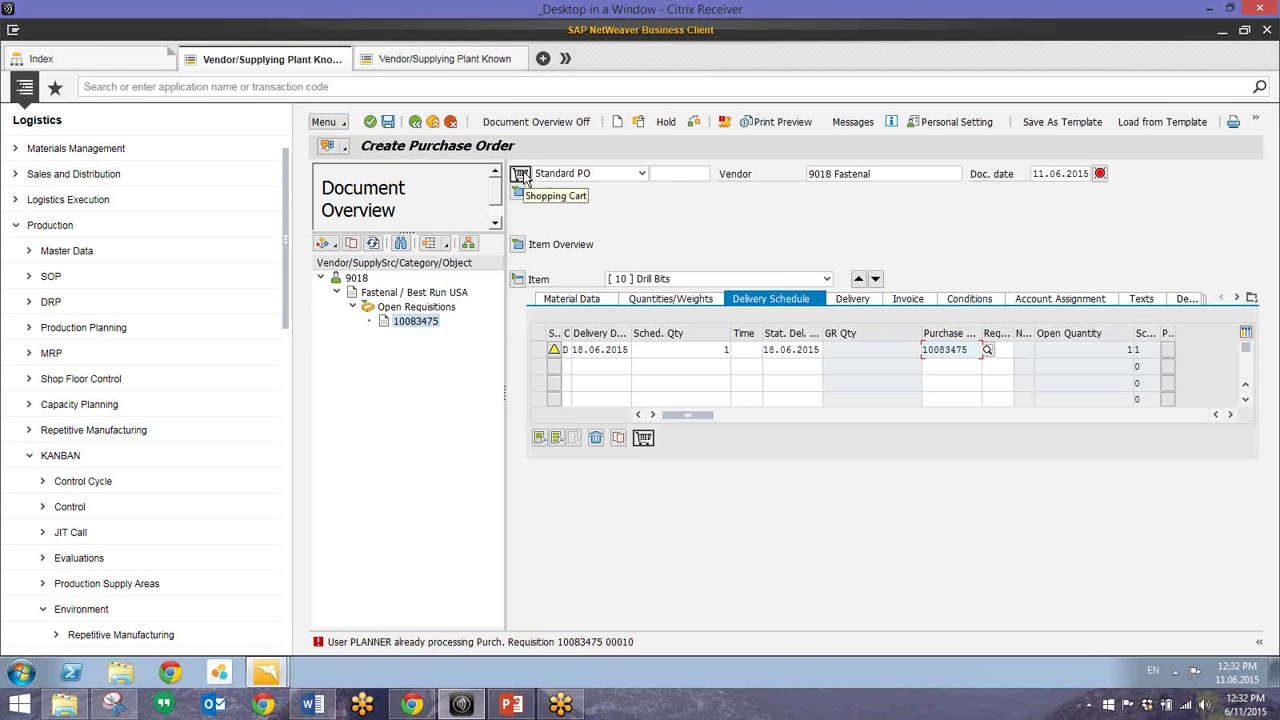
Step: Exit the purchase order open in the other session without saving, and return to the new Fastenal purchase order
click(446, 62)
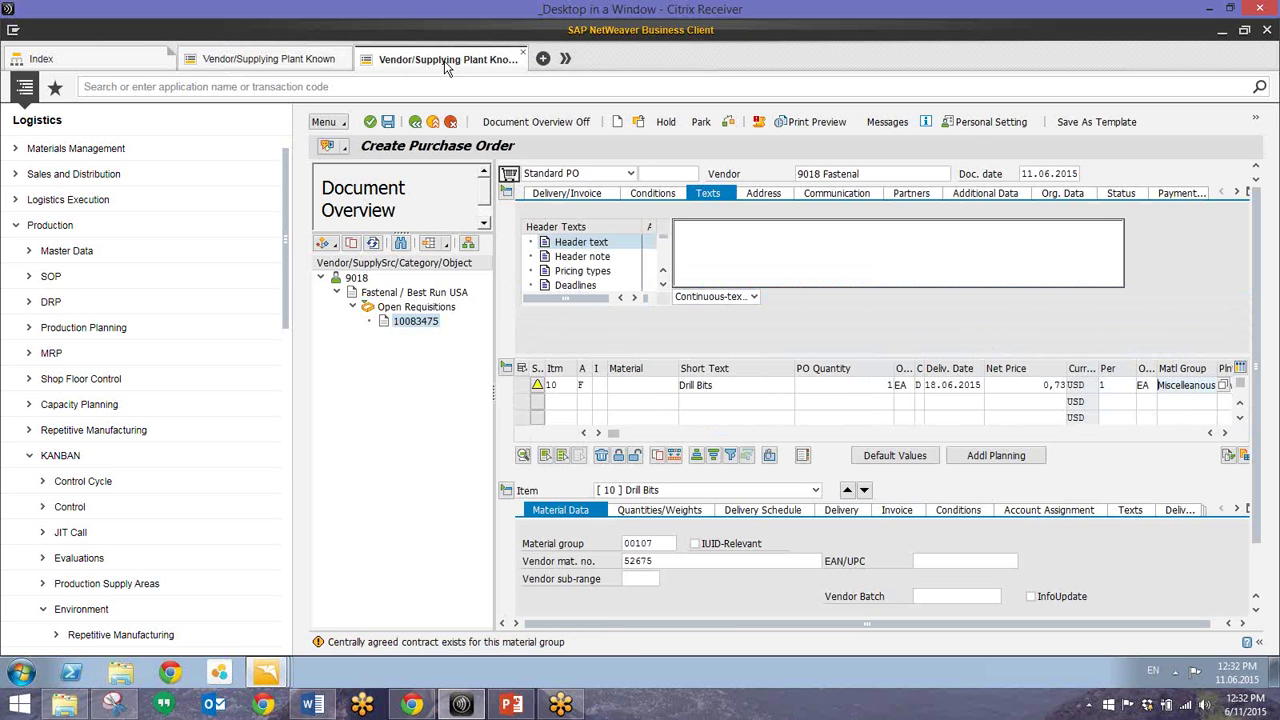
click(521, 57)
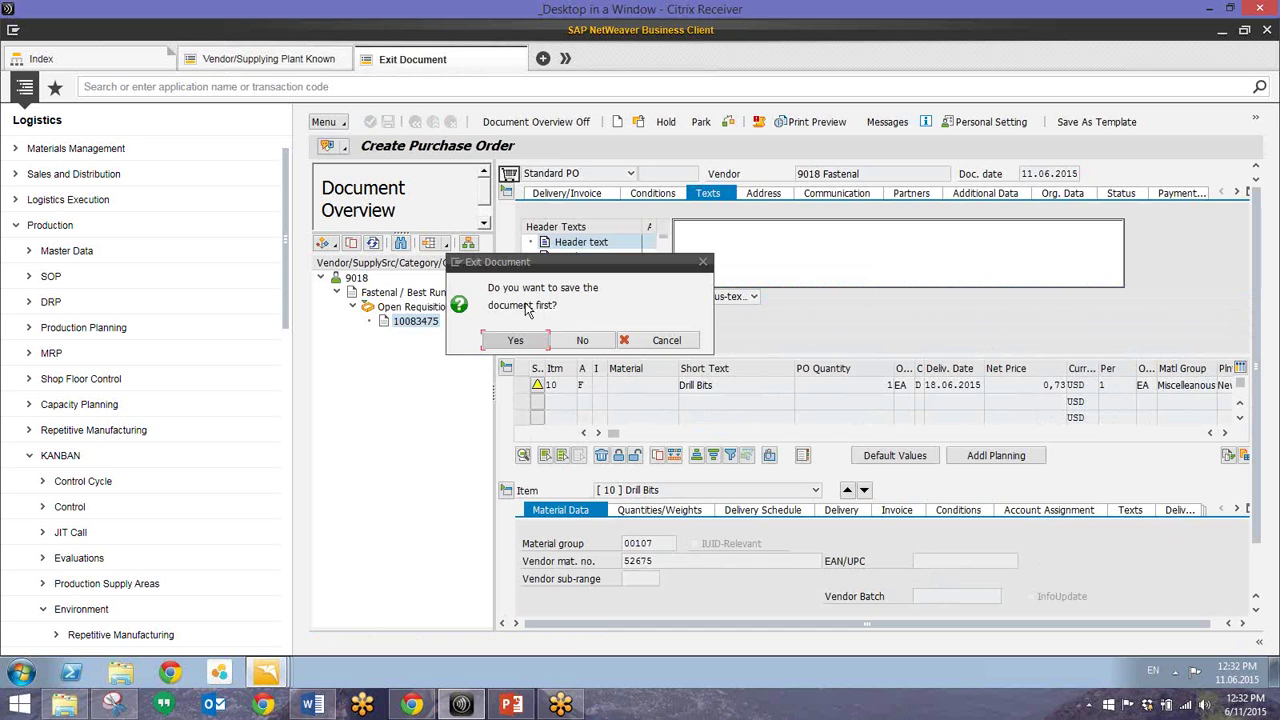
click(597, 343)
click(300, 58)
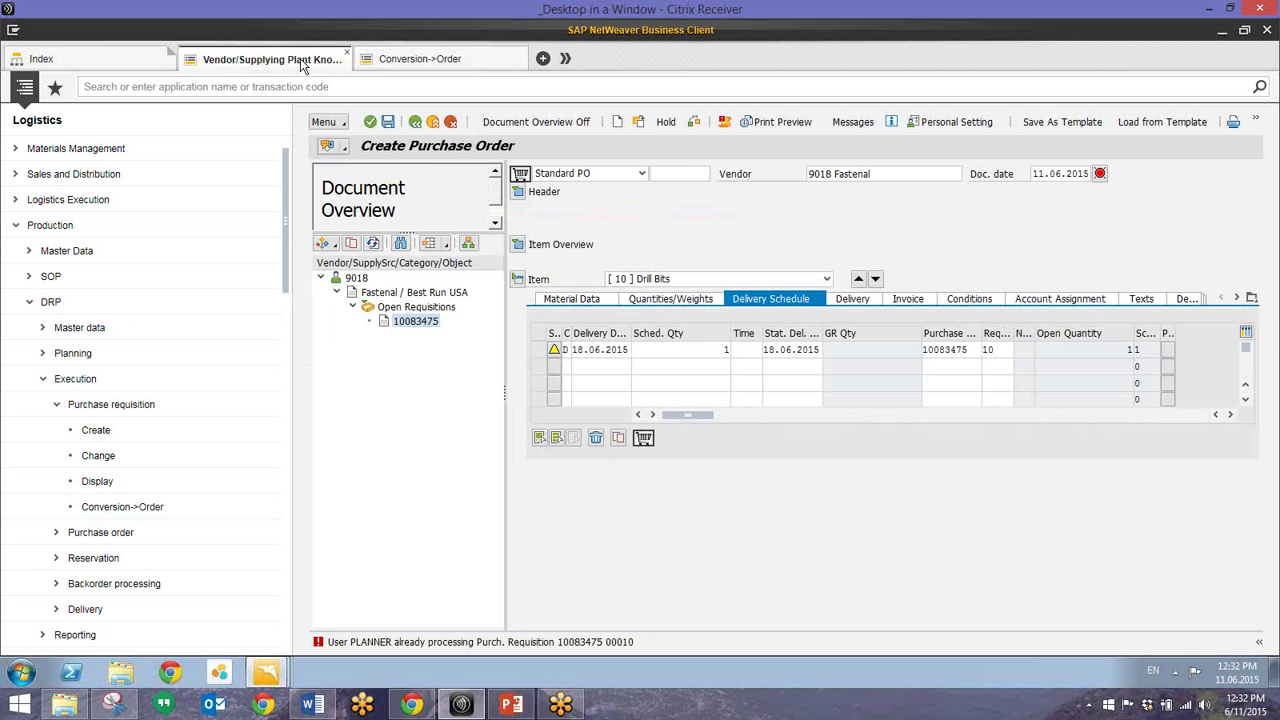
Step: Adopt the open requisition into the purchase order again, with a PO quantity of 1 EA
click(405, 320)
drag(405, 320, 521, 179)
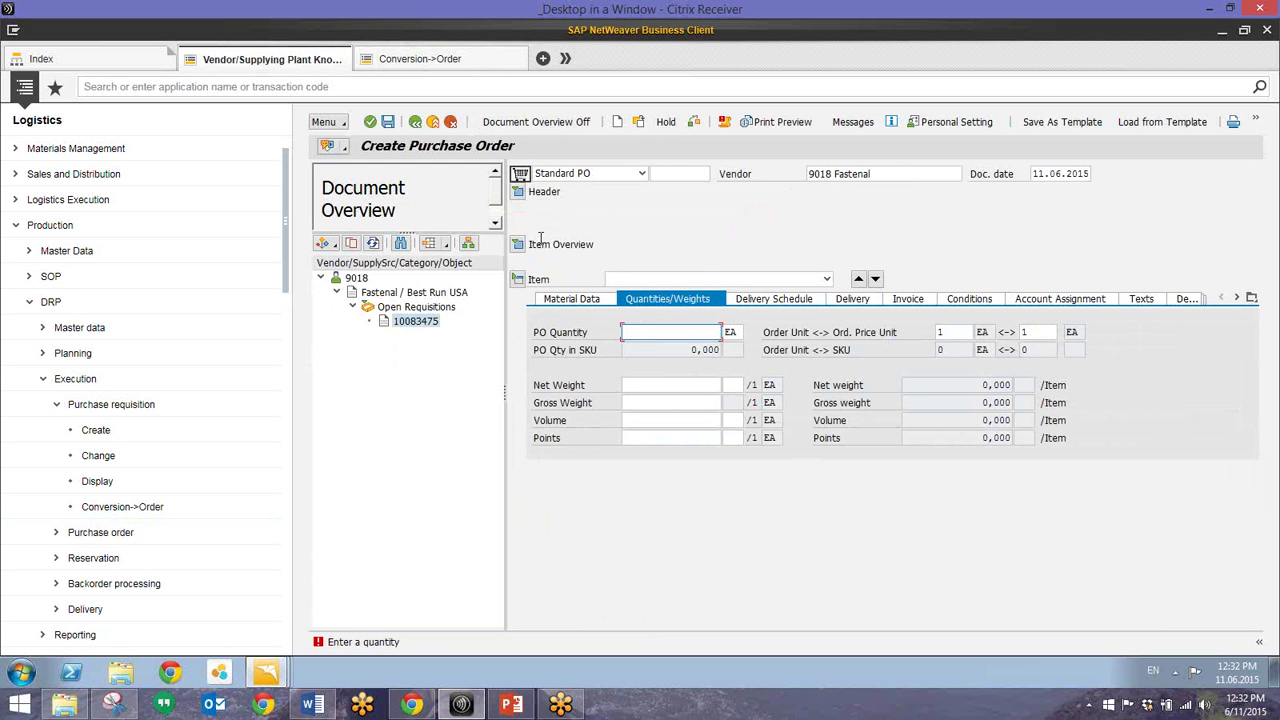
text(1)
key(Return)
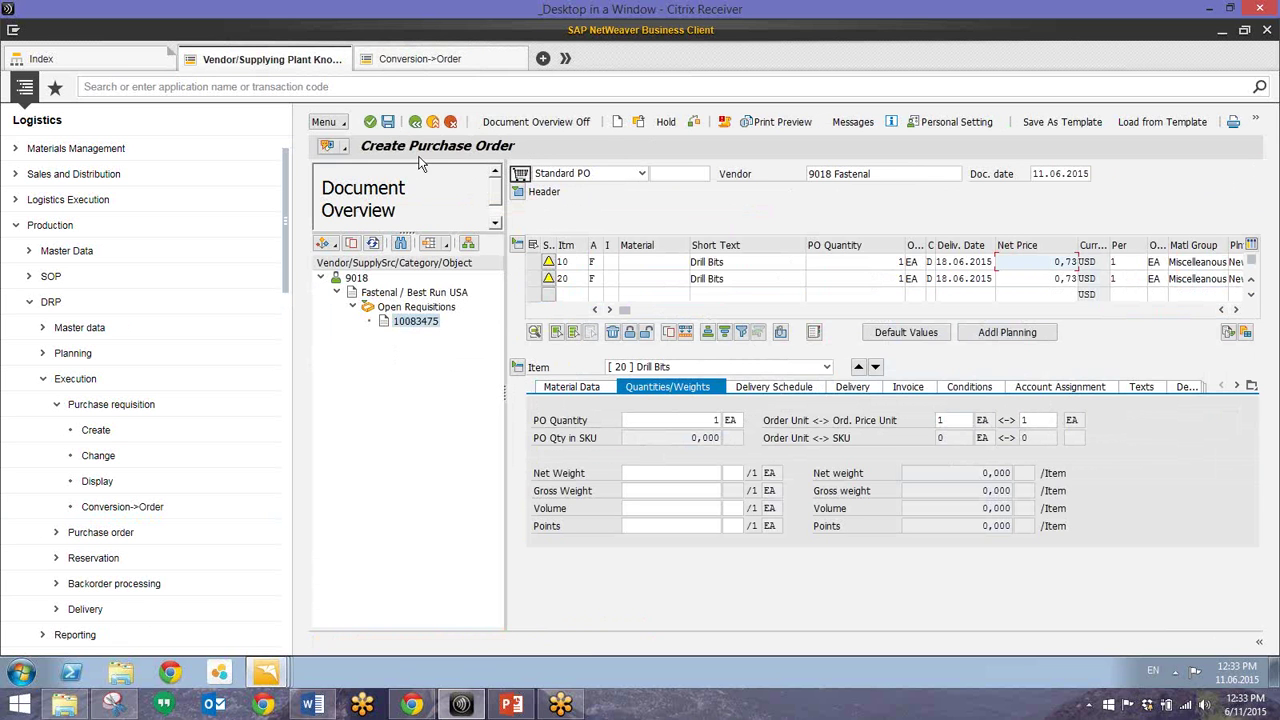
Step: Try to save the purchase order, choose to edit the faulty document, and review its error messages
click(387, 122)
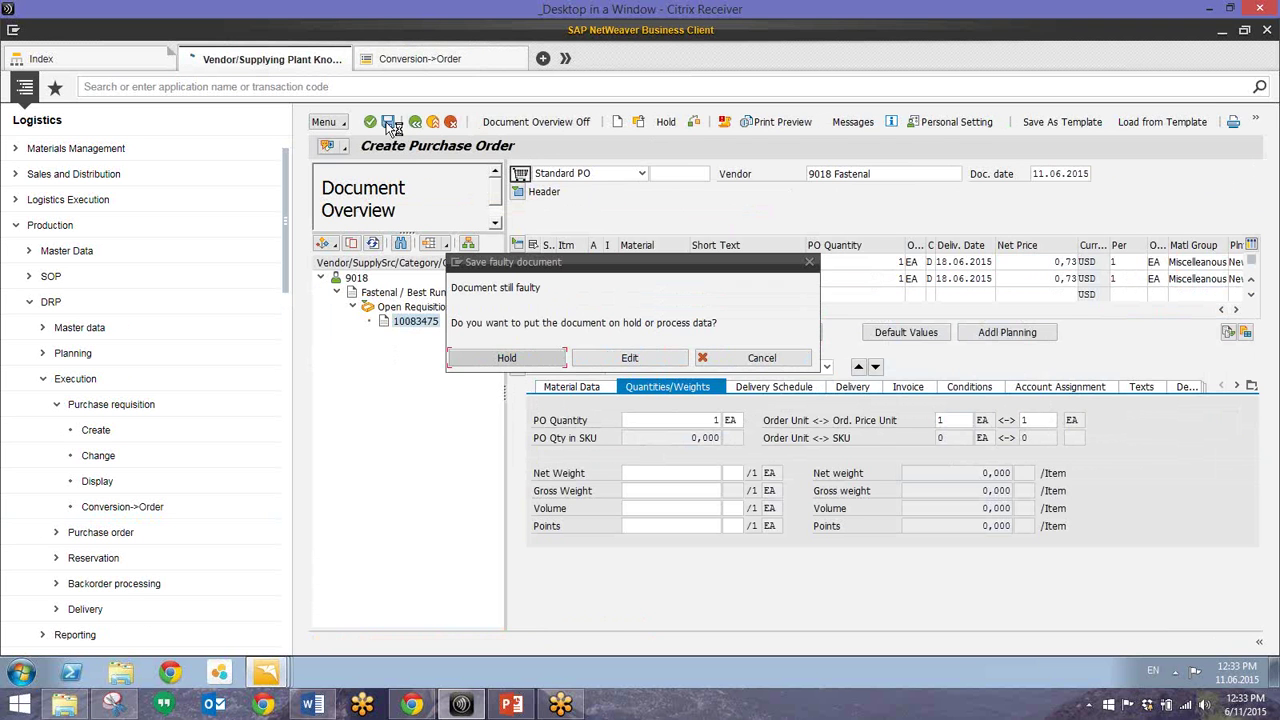
click(616, 362)
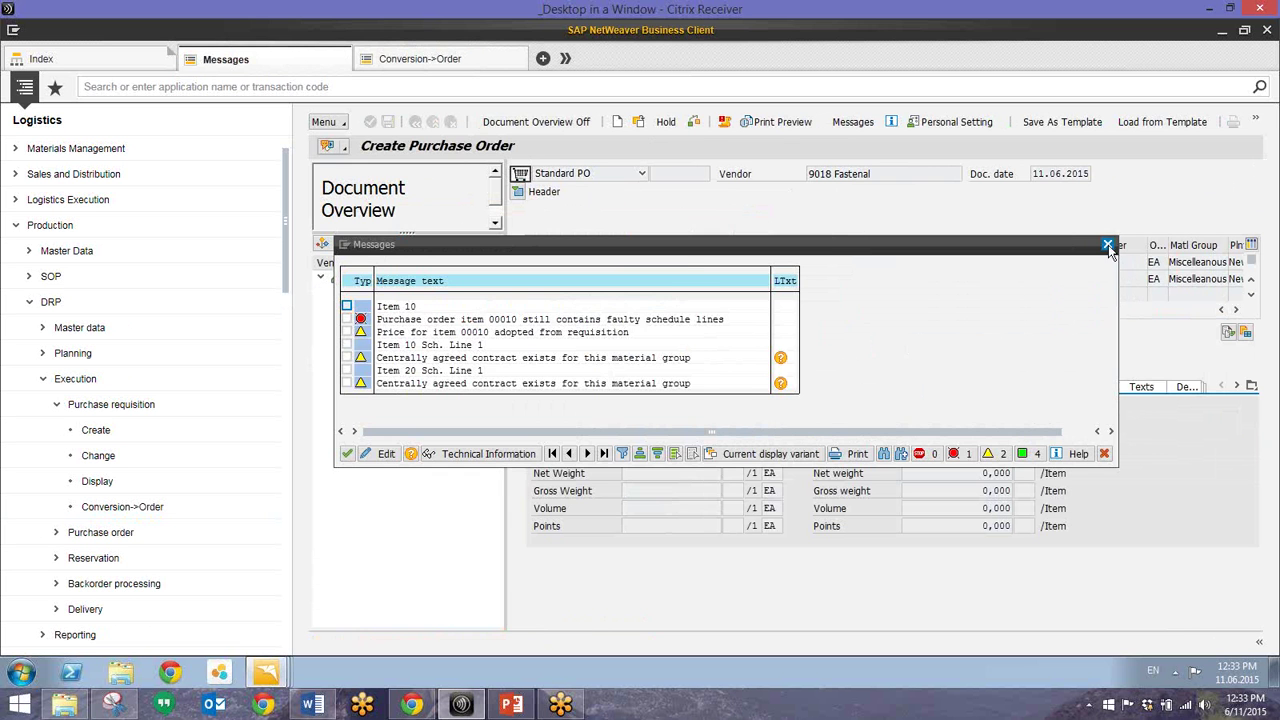
click(1107, 244)
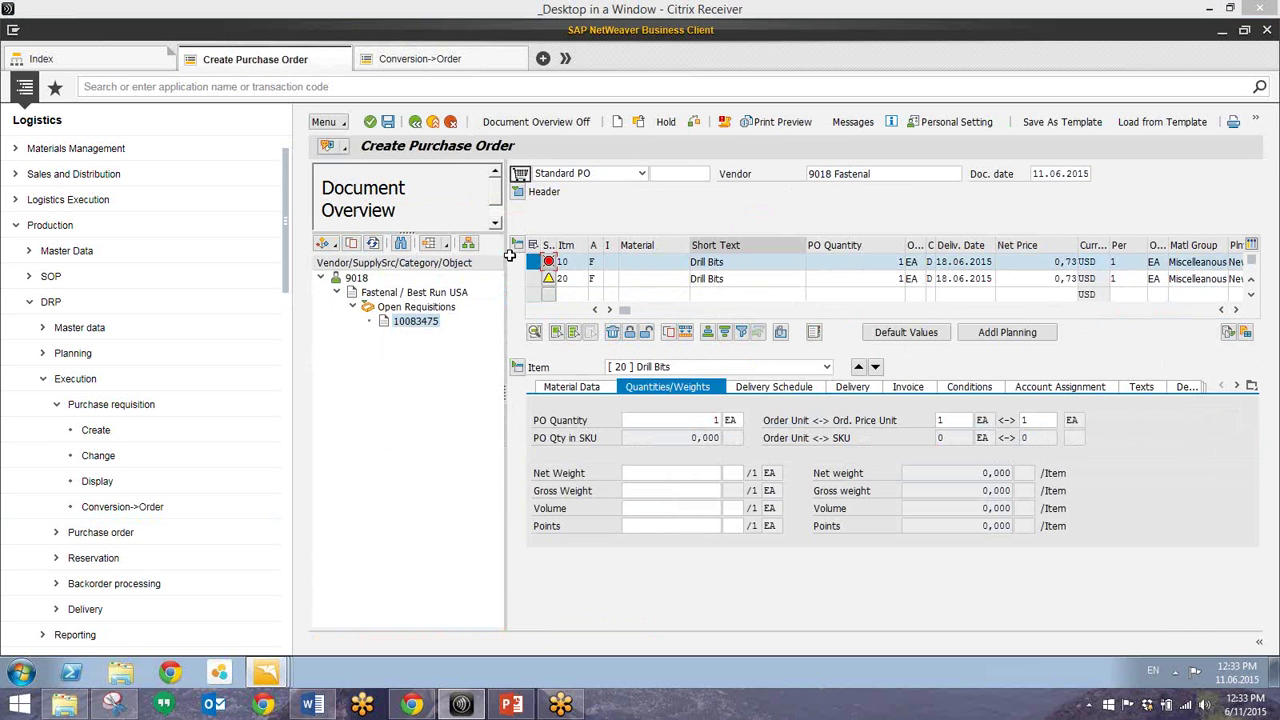
Step: Delete the faulty item 10 from the purchase order and save the order with item 20
click(612, 333)
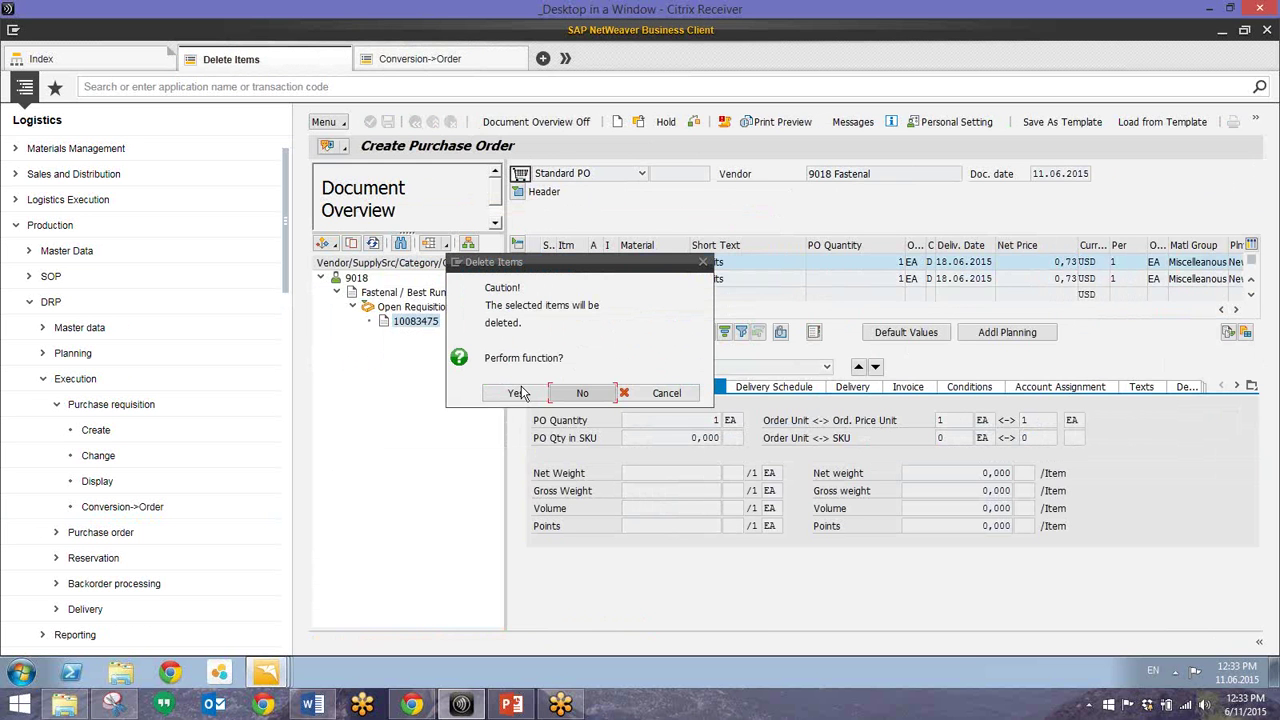
click(515, 392)
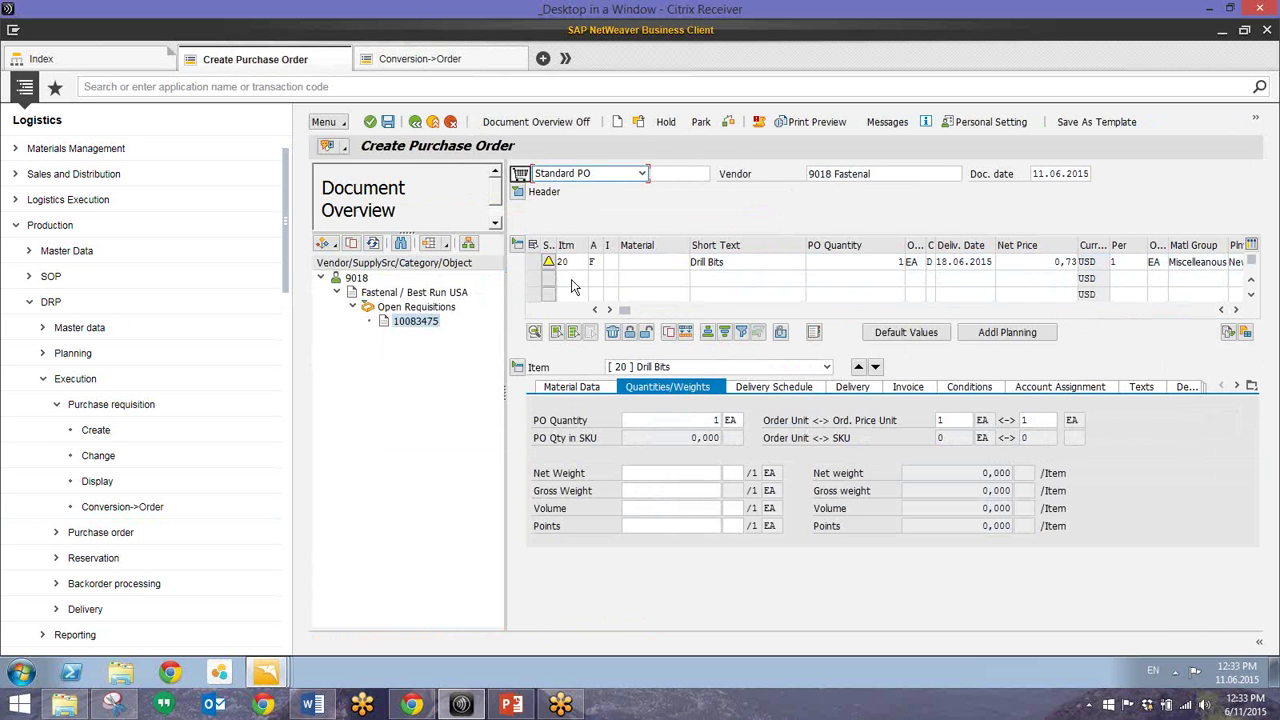
click(388, 122)
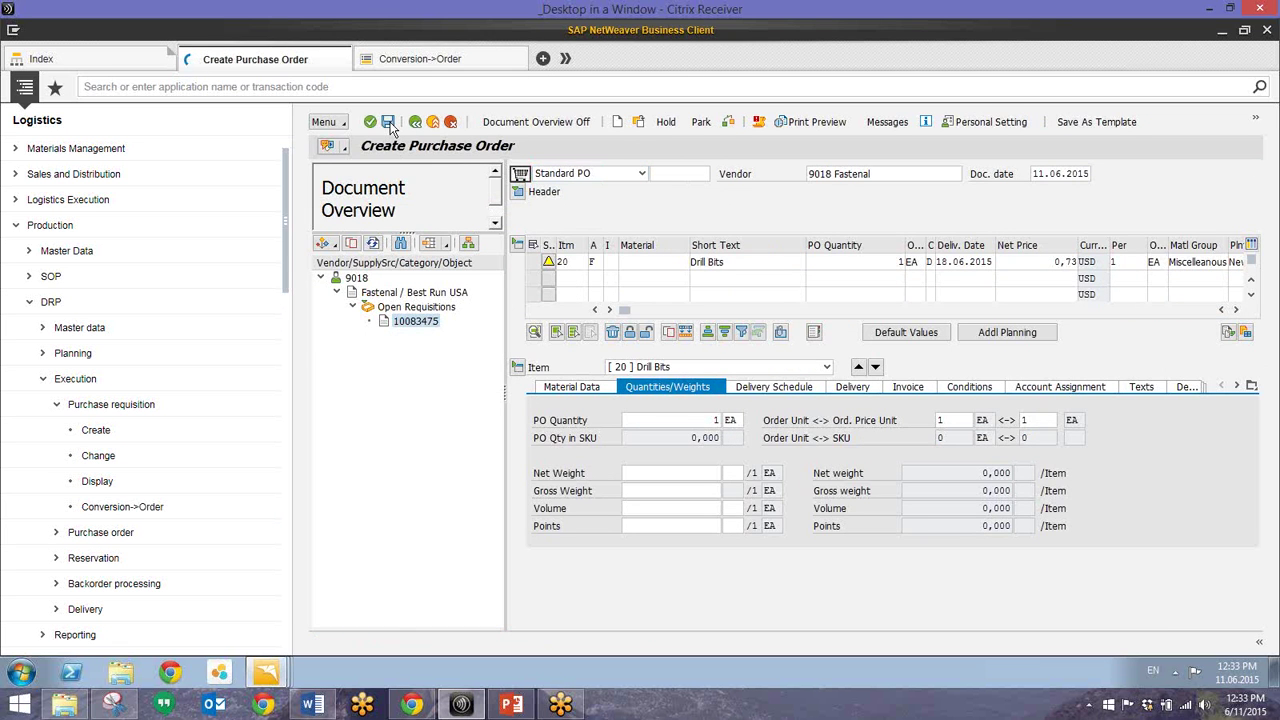